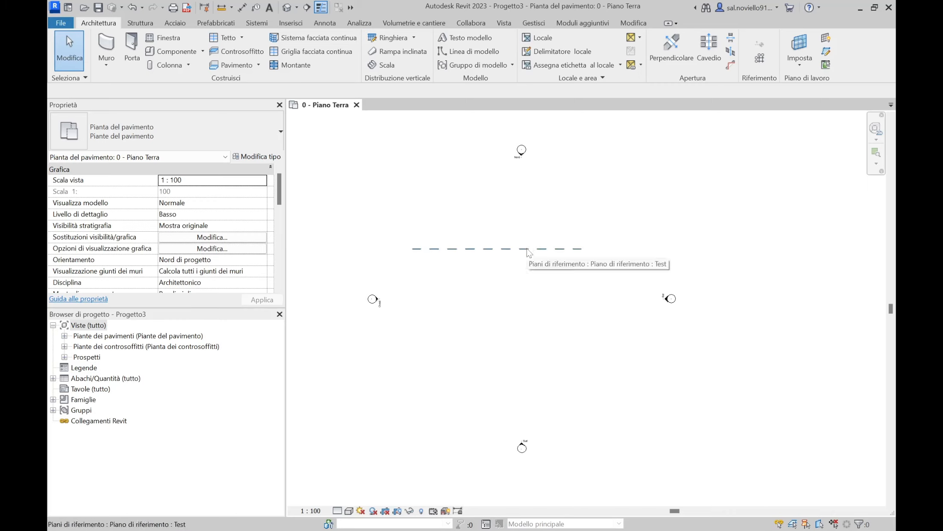
# Open the default 3D view and turn on the display of the active work plane.
pyautogui.click(502, 258)
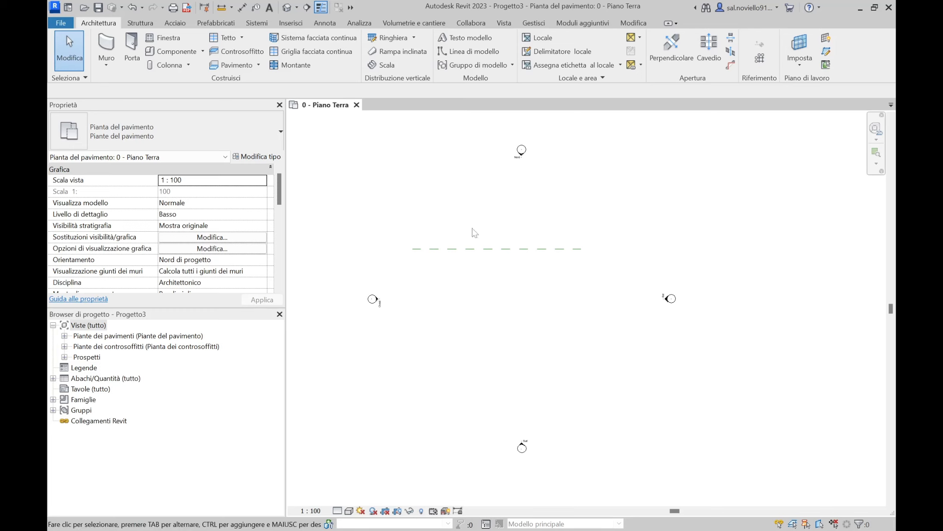
pyautogui.click(287, 7)
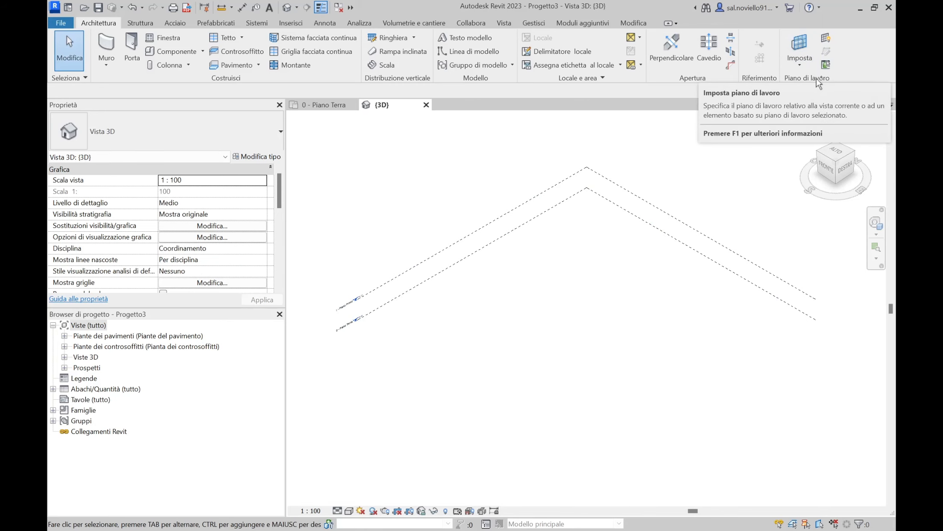
pyautogui.click(827, 39)
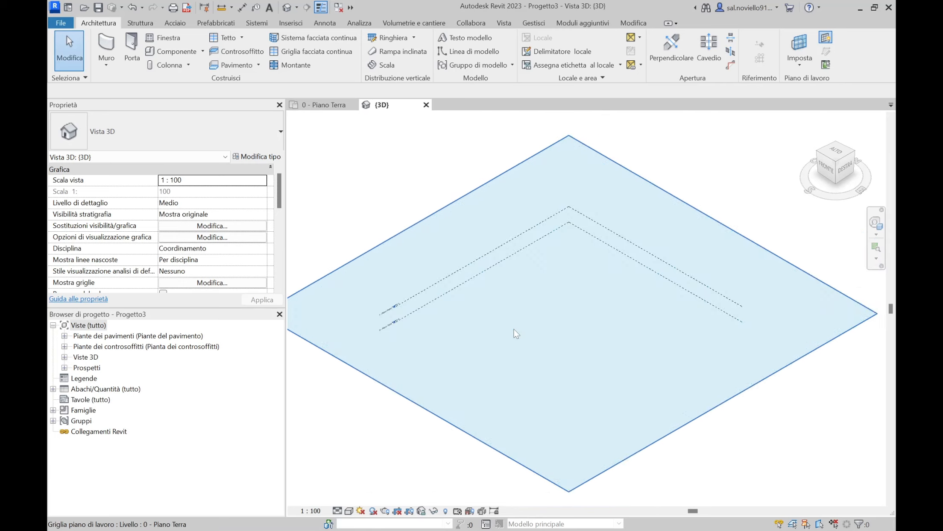
pyautogui.moveTo(527, 320)
pyautogui.keyDown('shift'); pyautogui.mouseDown(button='middle')
pyautogui.moveTo(547, 262)
pyautogui.moveTo(598, 291)
pyautogui.moveTo(599, 270)
pyautogui.moveTo(550, 253)
pyautogui.moveTo(574, 241)
pyautogui.moveTo(577, 223)
pyautogui.moveTo(577, 253)
pyautogui.moveTo(542, 296)
pyautogui.moveTo(576, 320)
pyautogui.moveTo(511, 318)
pyautogui.mouseUp(button='middle'); pyautogui.keyUp('shift')
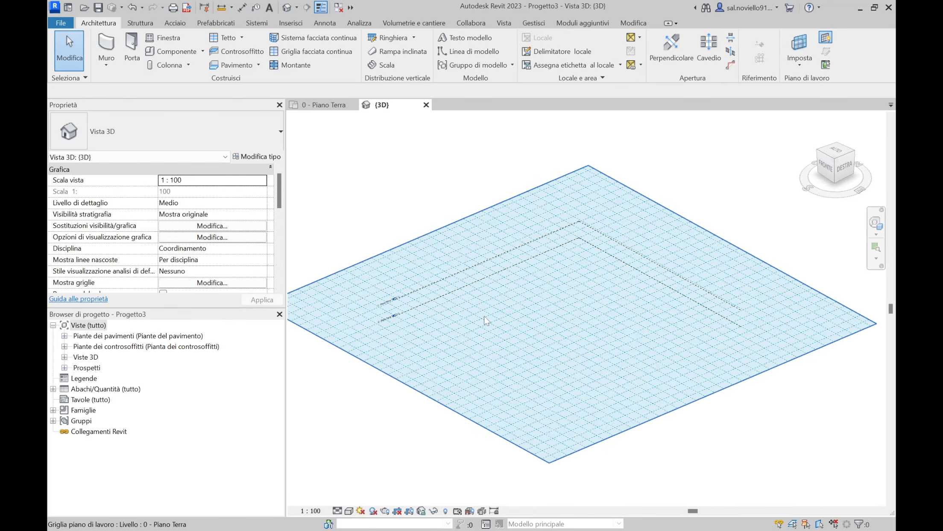
pyautogui.scroll(2, 471, 316)
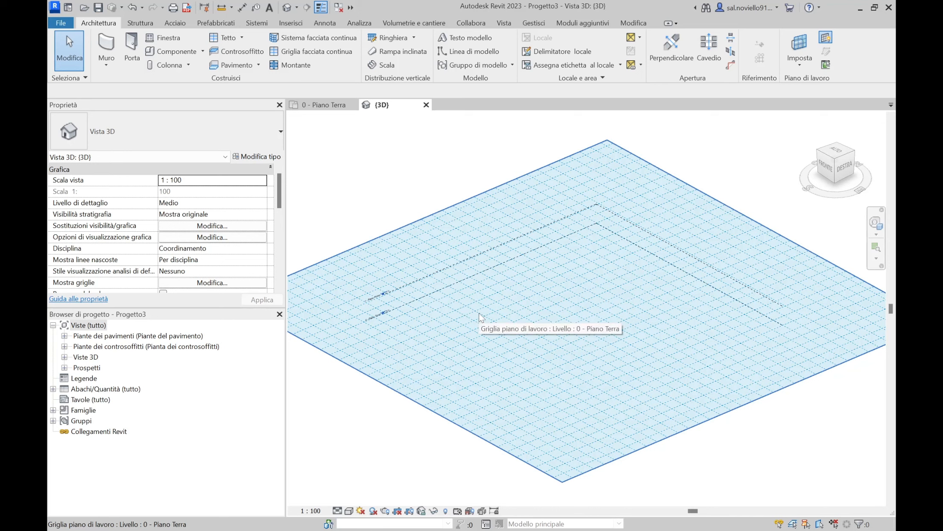
# Set the 3D view's work plane to the named reference plane "Piano di riferimento : Test" and clear the grid selection.
pyautogui.click(803, 63)
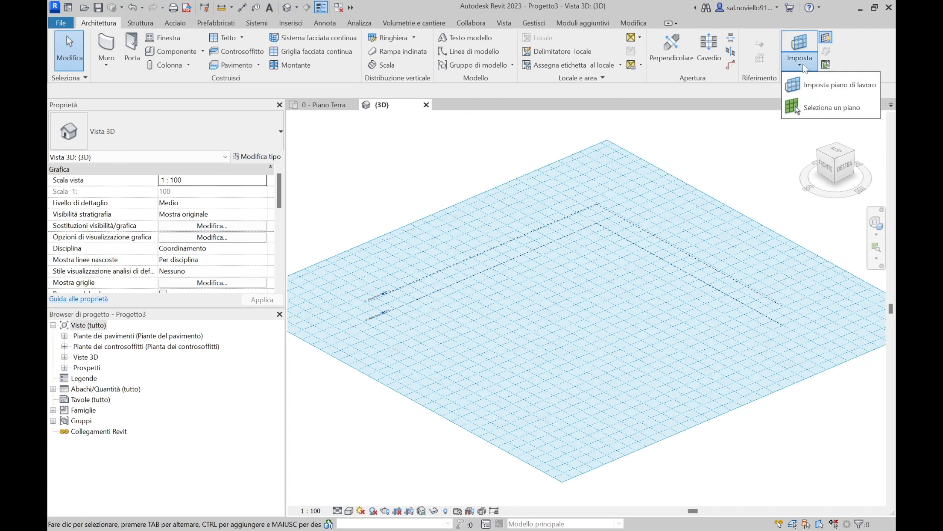
pyautogui.click(788, 84)
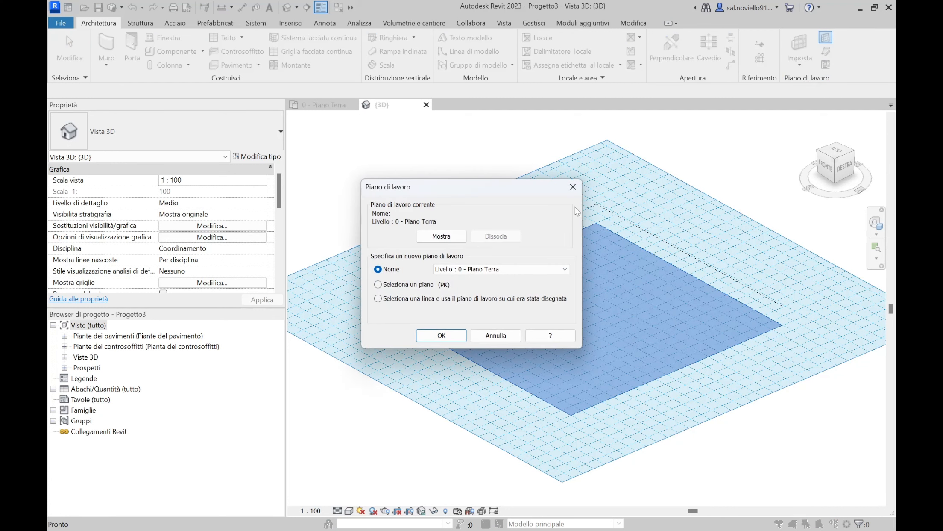
pyautogui.click(514, 273)
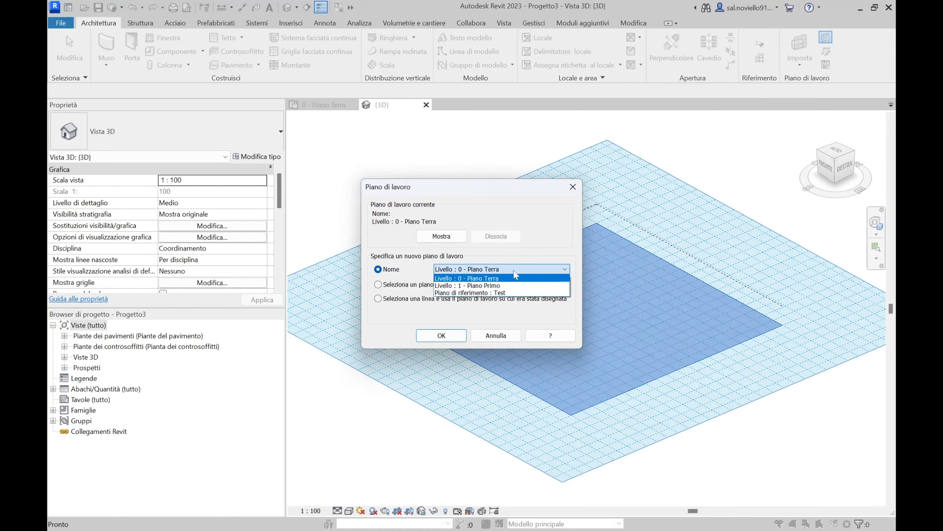
pyautogui.click(510, 293)
pyautogui.click(463, 335)
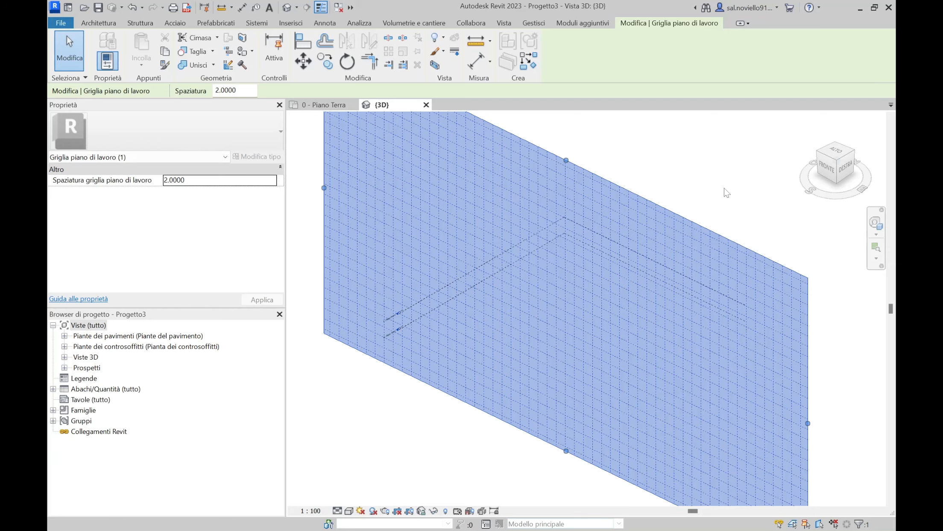
pyautogui.keyDown('shift'); pyautogui.moveTo(727, 193); pyautogui.dragTo(606, 242, button='middle'); pyautogui.keyUp('shift')
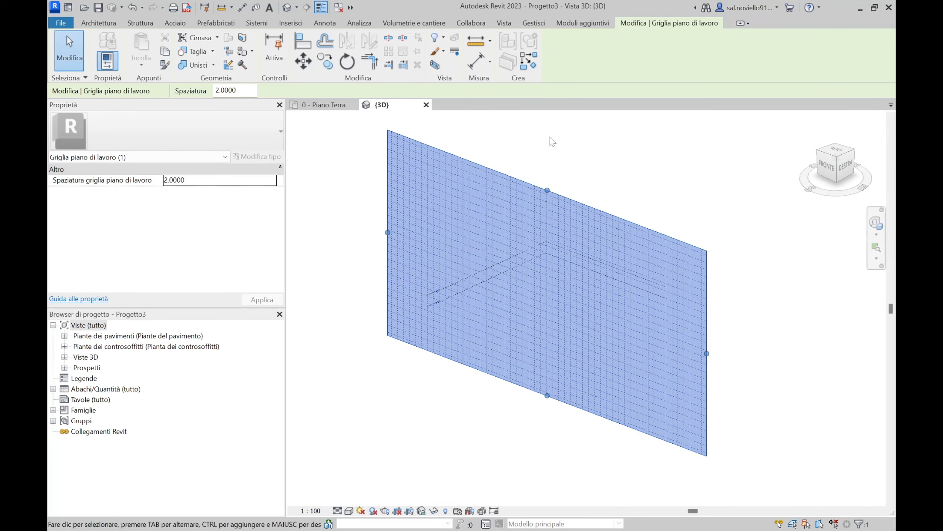
pyautogui.click(481, 158)
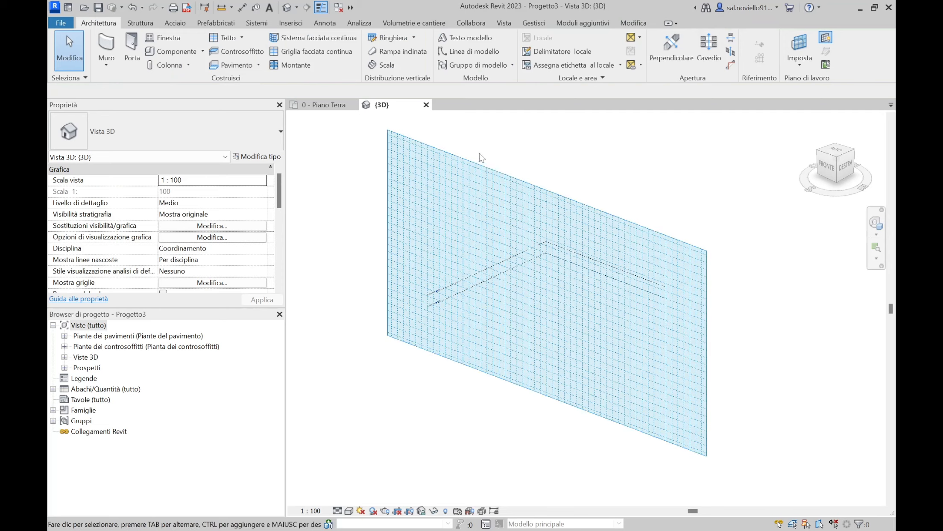
# From the 0 - Piano Terra plan, start an in-place model in the Modelli generici category, named Test.
pyautogui.click(324, 105)
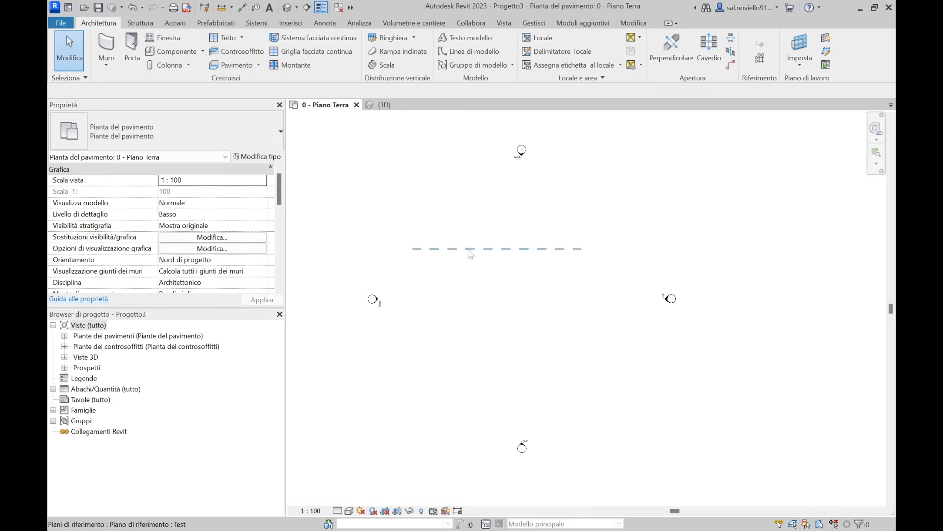
pyautogui.click(203, 51)
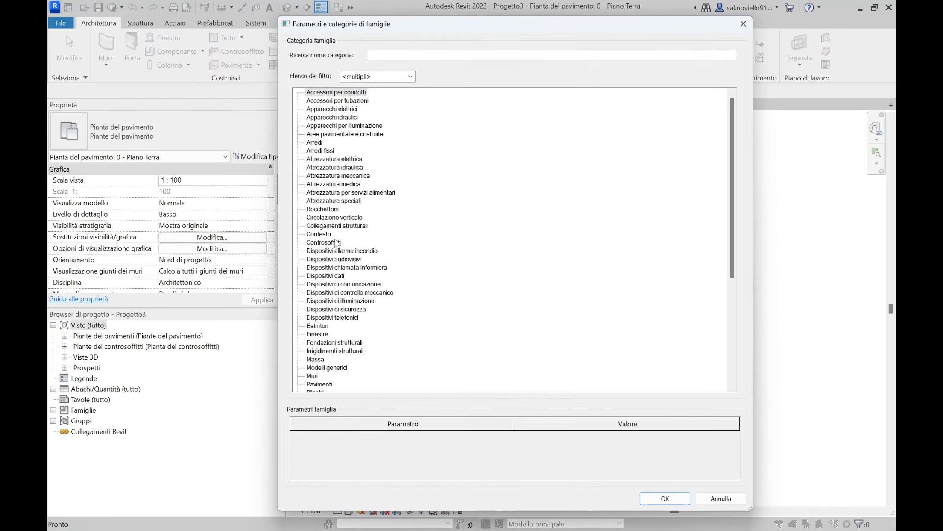
pyautogui.scroll(-1, 342, 282)
pyautogui.click(340, 342)
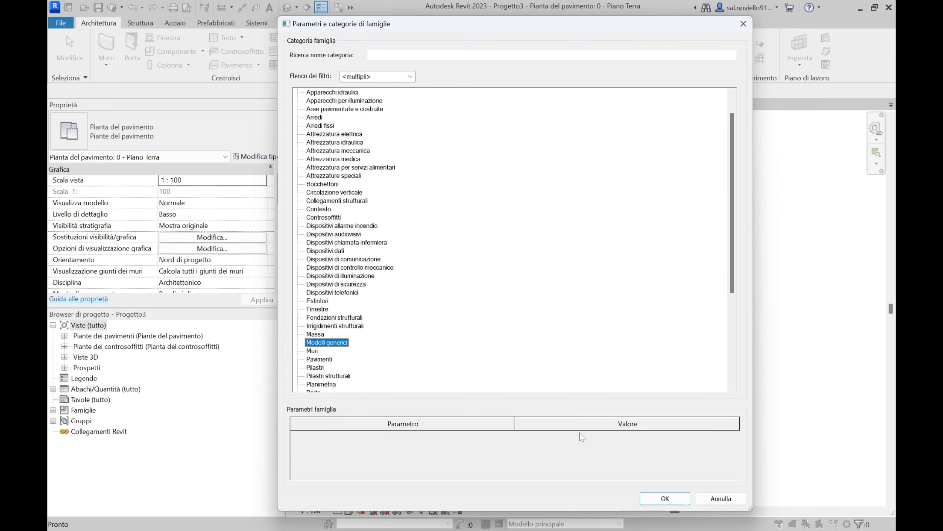
pyautogui.click(665, 499)
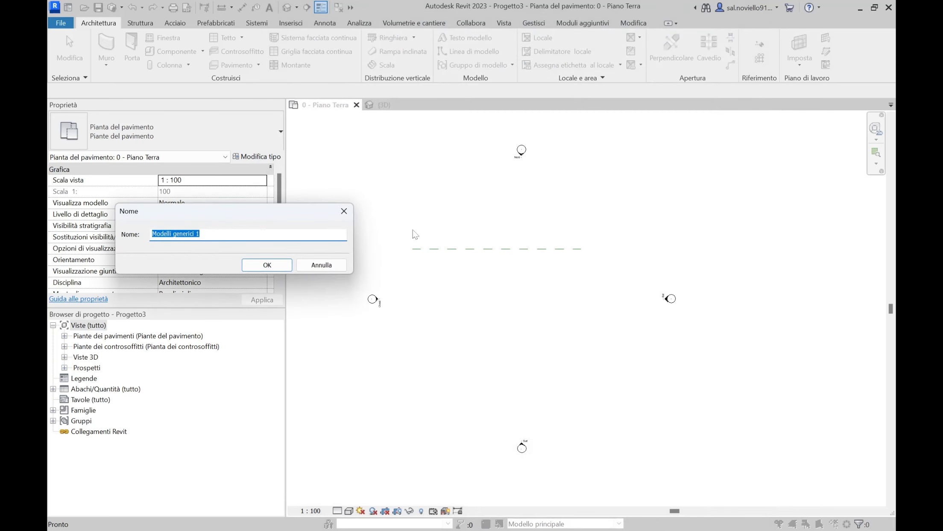
pyautogui.write('Test')
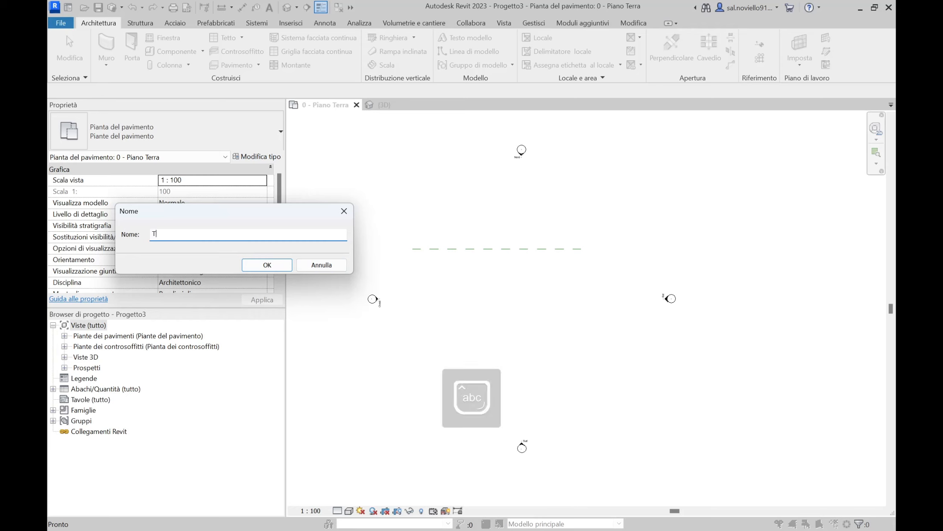
pyautogui.click(267, 264)
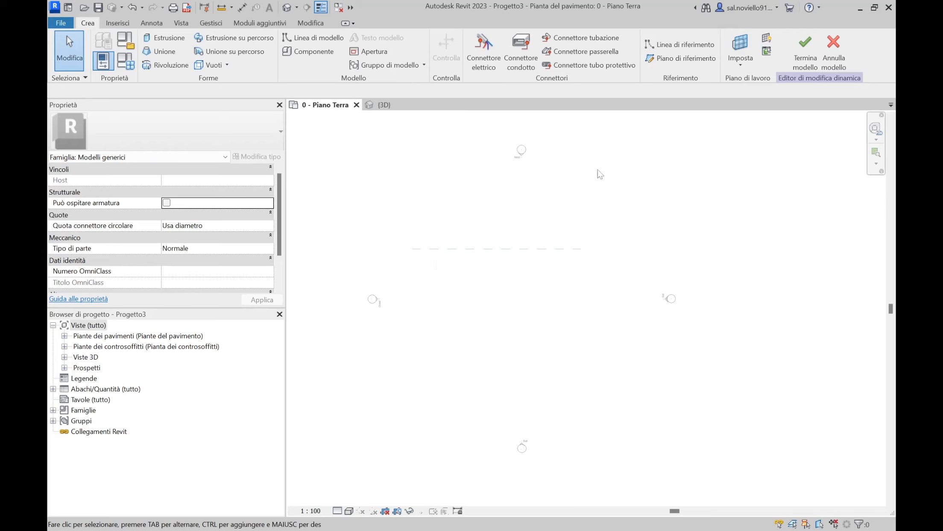
# Set the in-place model's work plane to "Piano di riferimento : Test" and open the Prospetto: Sud view for sketching.
pyautogui.click(742, 64)
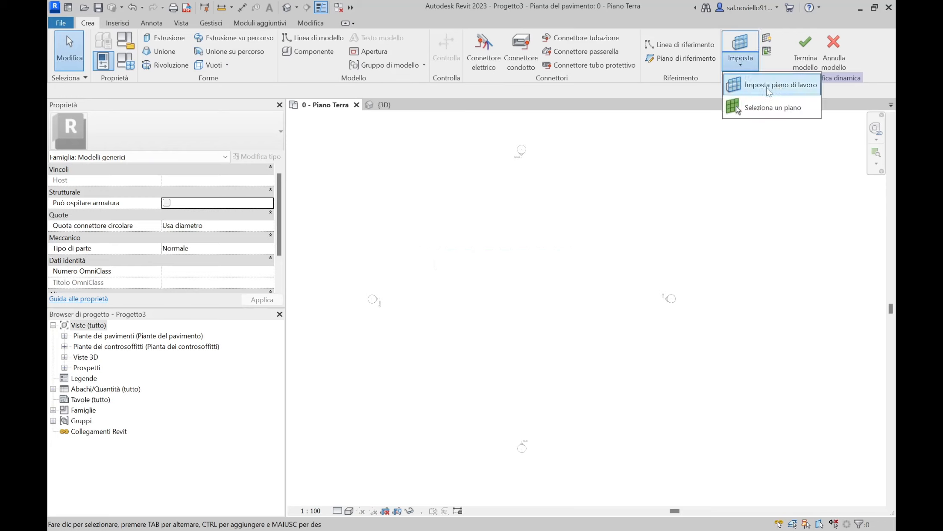
pyautogui.click(789, 85)
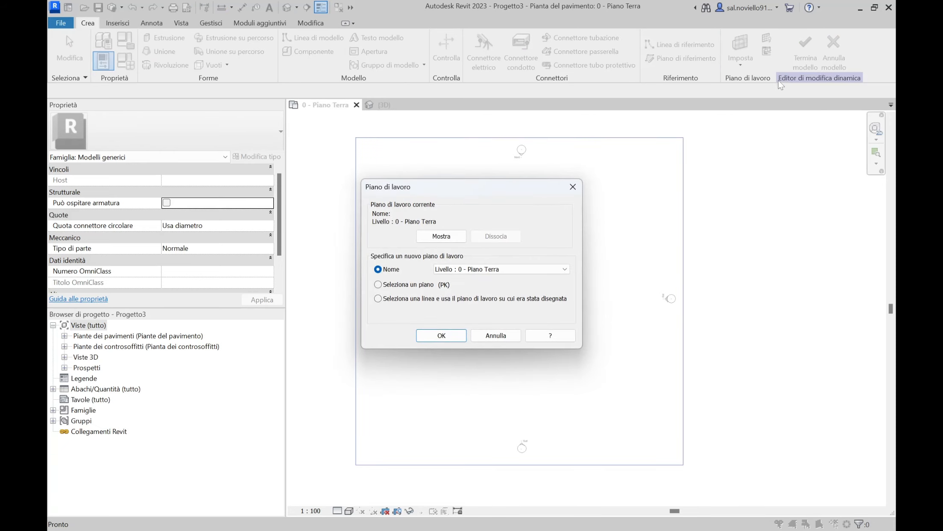
pyautogui.click(456, 269)
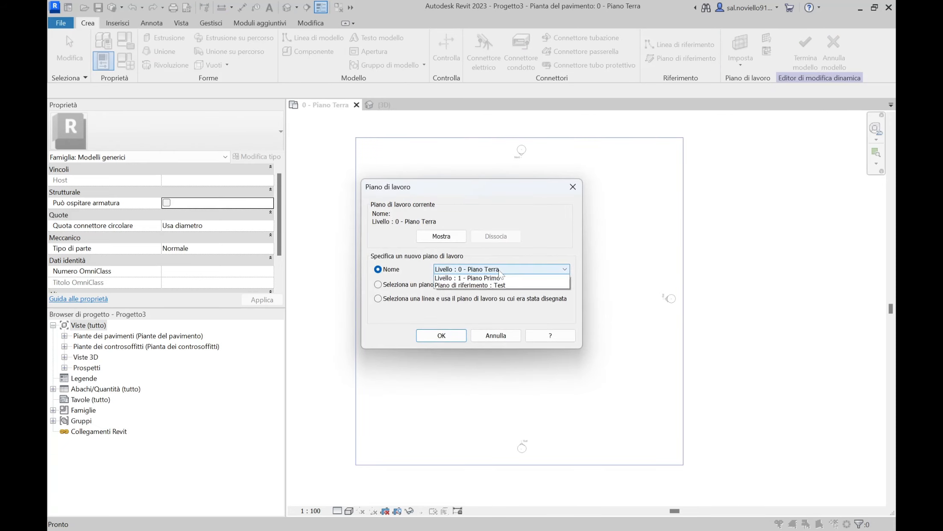
pyautogui.click(456, 293)
pyautogui.click(452, 337)
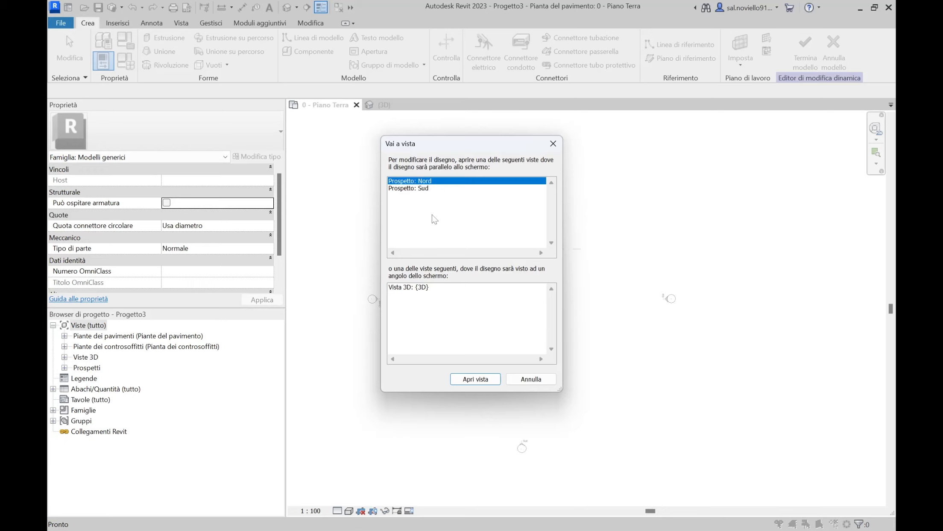
pyautogui.click(424, 189)
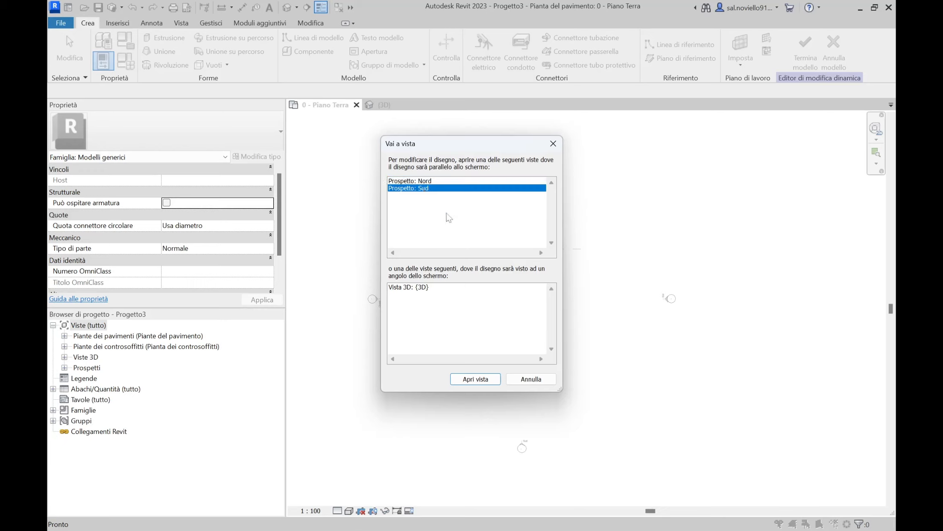
pyautogui.click(476, 379)
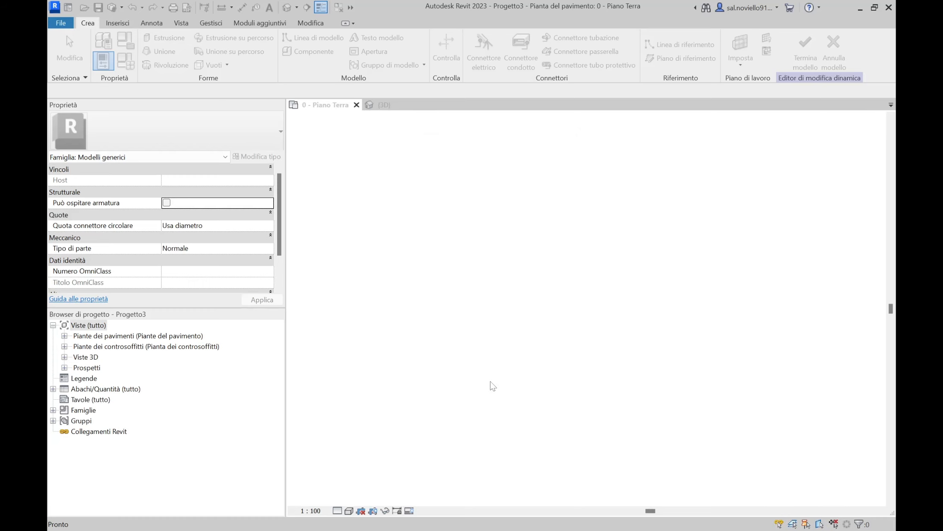
# Create an extrusion from a rectangle about 5.9 by 1.7 m, sketched between the two levels in the south elevation.
pyautogui.scroll(1, 594, 320)
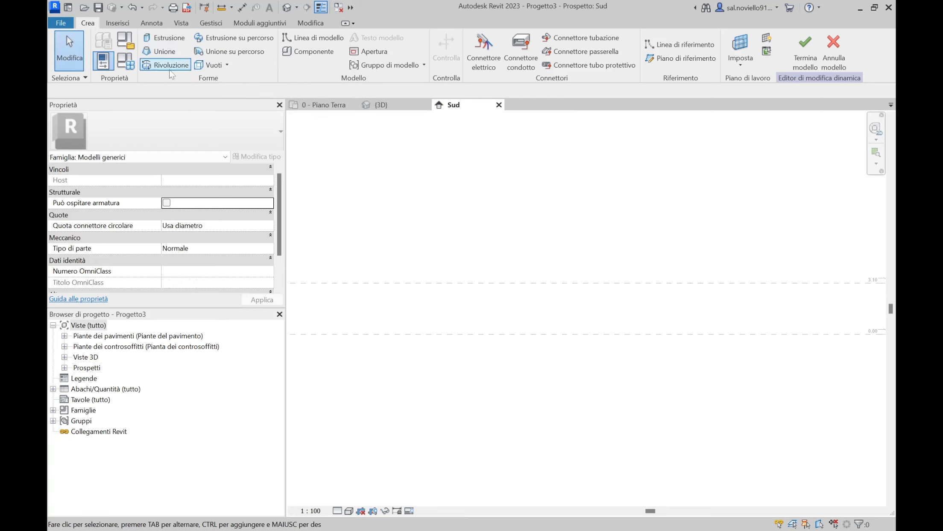
pyautogui.click(163, 43)
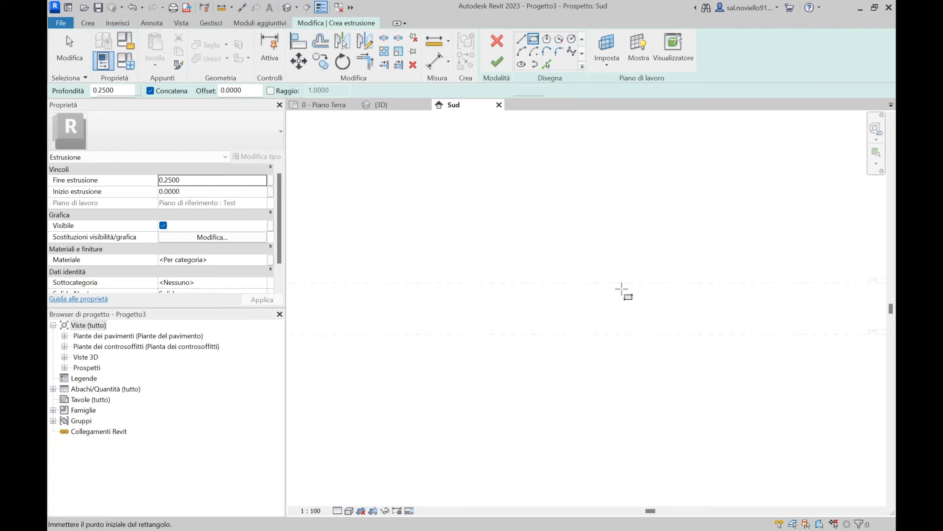
pyautogui.click(460, 288)
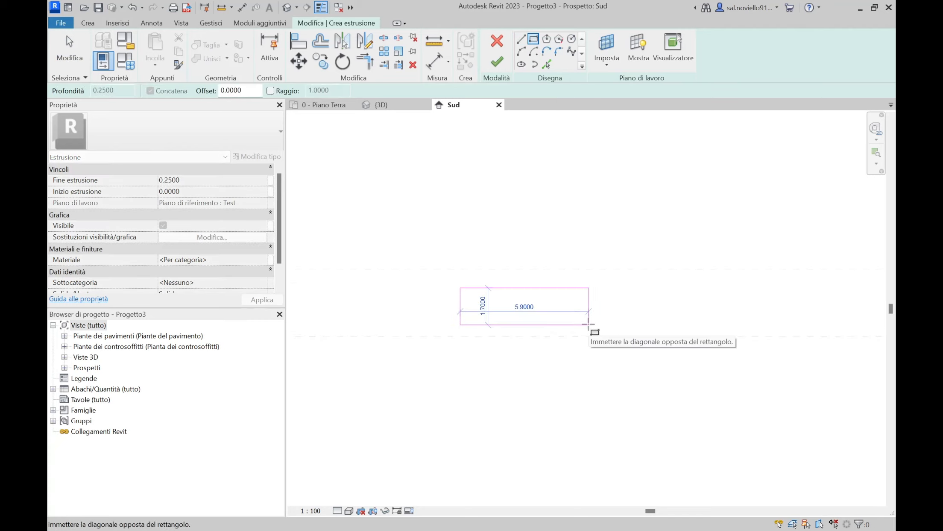
pyautogui.click(588, 324)
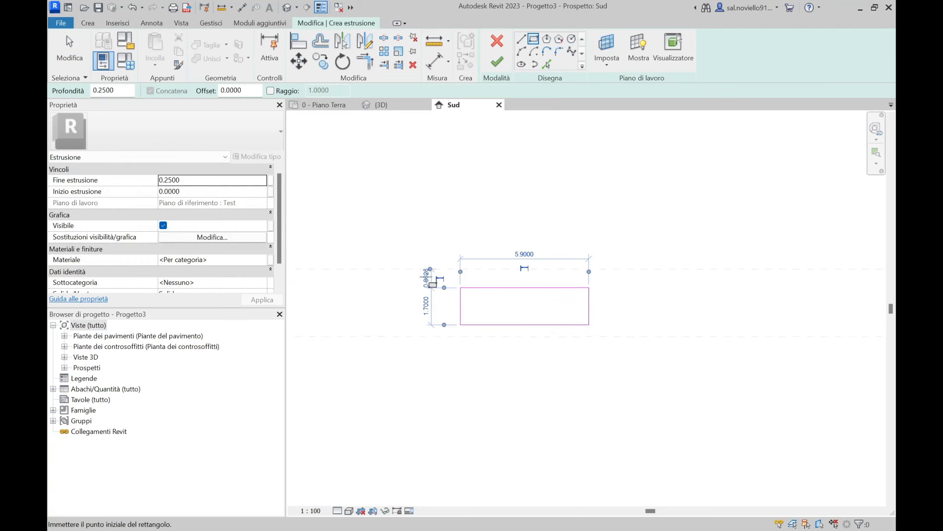
pyautogui.click(497, 62)
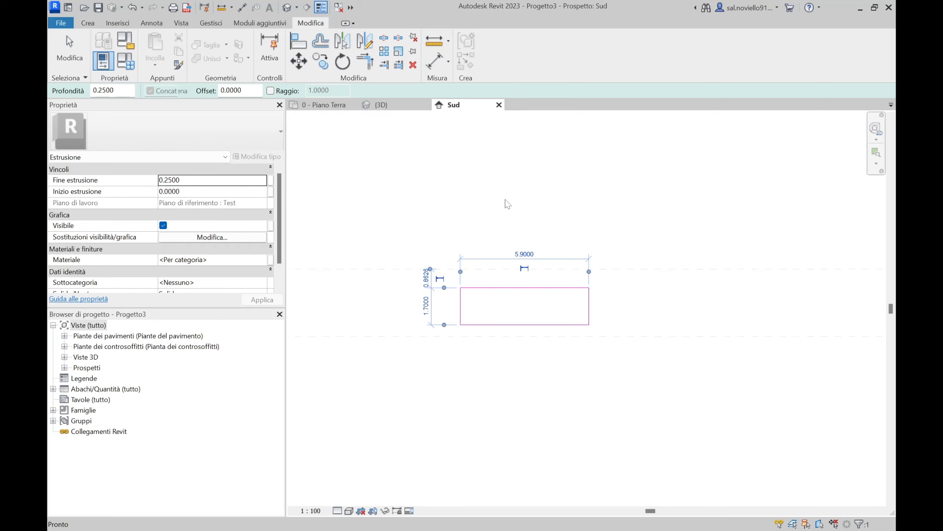
# Set the extrusion's end to 2 m in the 3D view, inspect the solid against the work plane, and finish the in-place model.
pyautogui.click(392, 107)
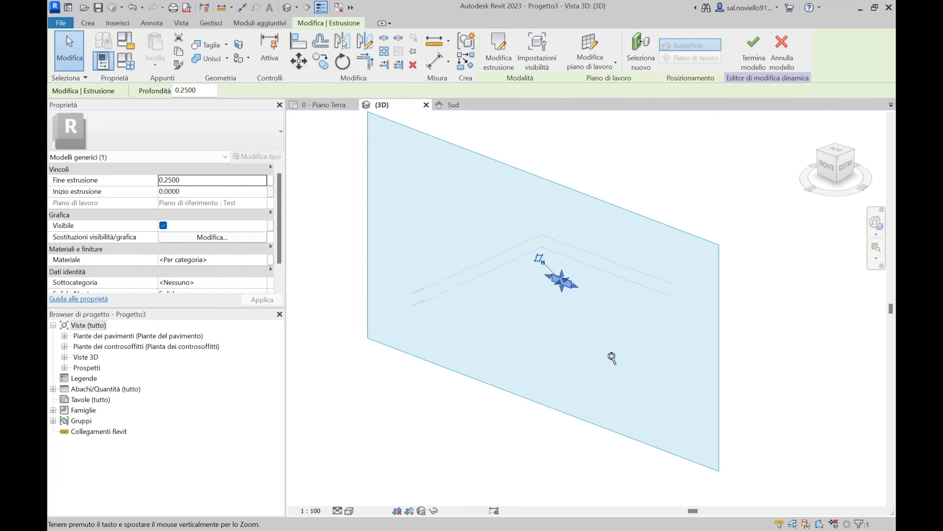
pyautogui.keyDown('shift'); pyautogui.moveTo(589, 329); pyautogui.dragTo(564, 299, button='middle'); pyautogui.keyUp('shift')
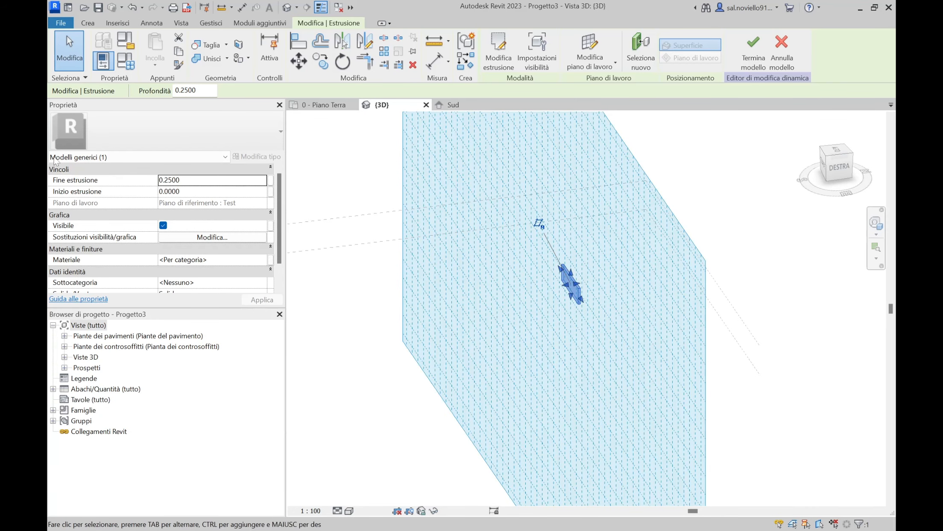
pyautogui.click(197, 183)
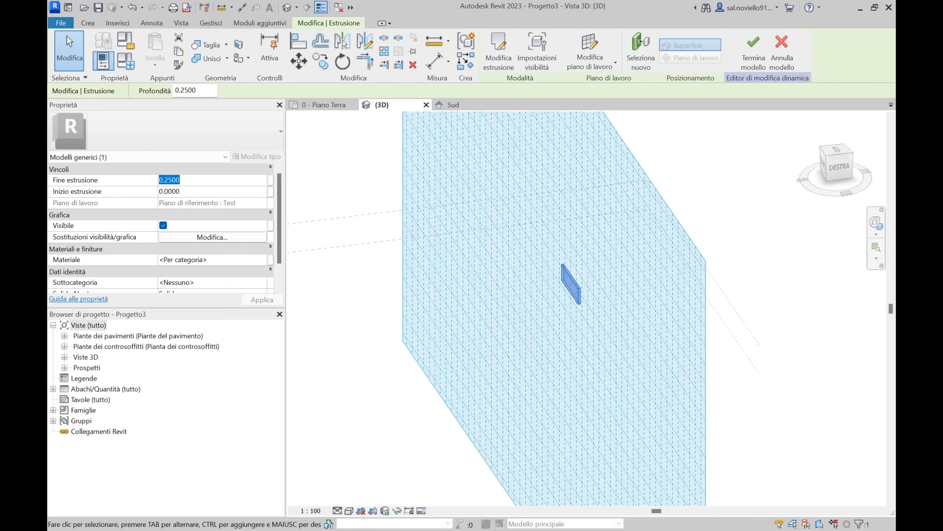
pyautogui.write('2')
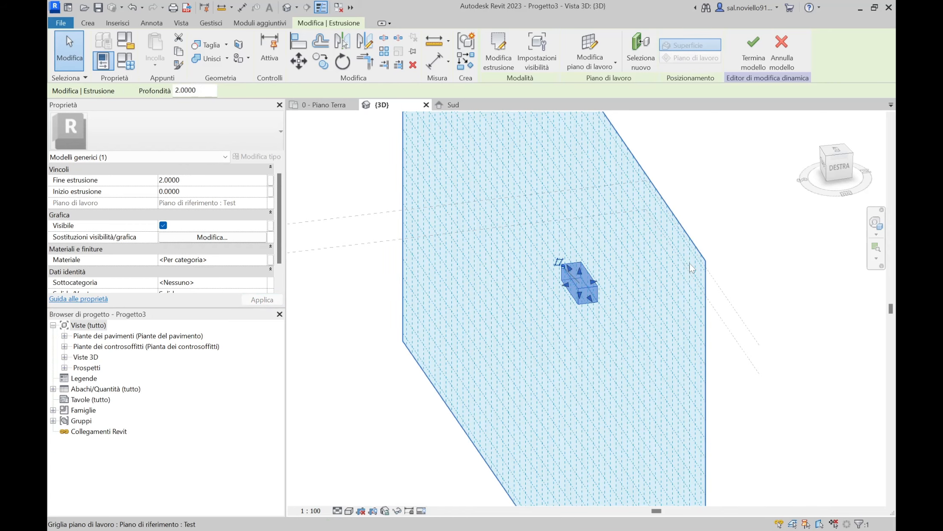
pyautogui.keyDown('shift'); pyautogui.moveTo(684, 299); pyautogui.dragTo(611, 291, button='middle'); pyautogui.keyUp('shift')
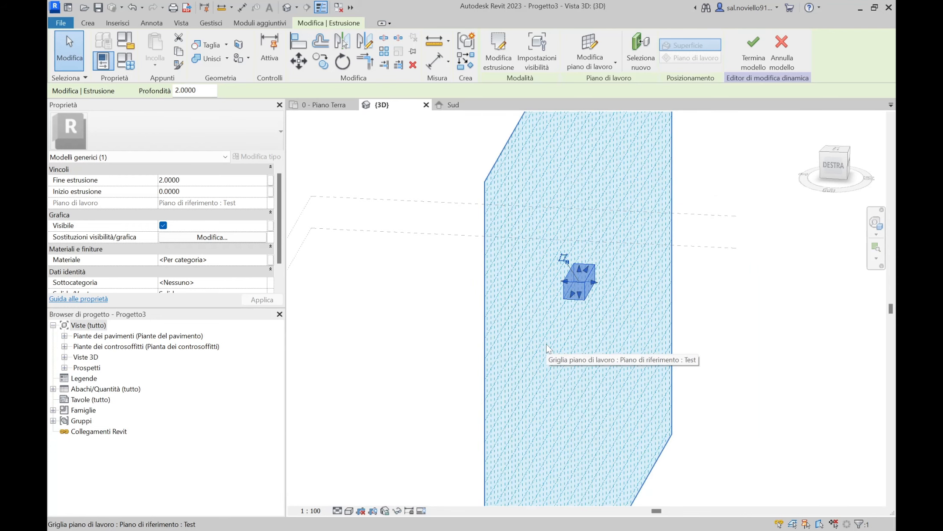
pyautogui.scroll(5, 611, 311)
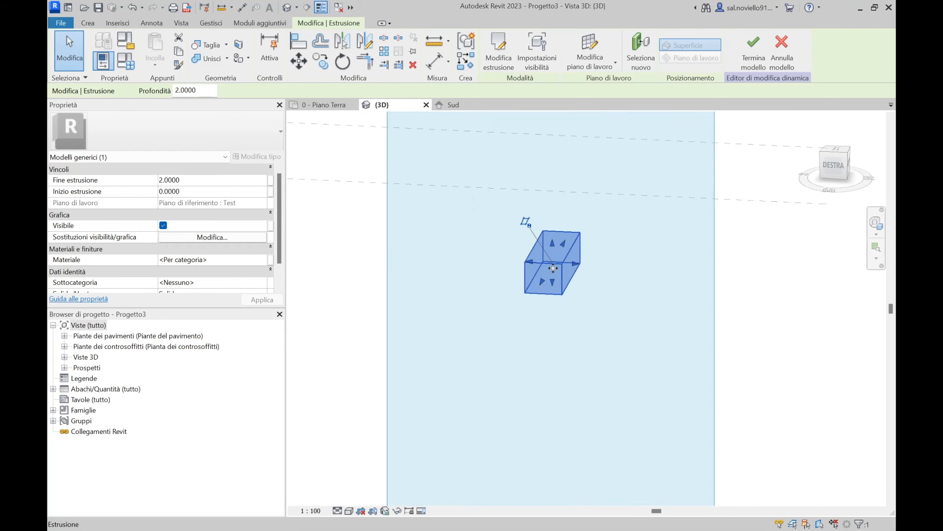
pyautogui.scroll(-6, 560, 287)
pyautogui.keyDown('shift'); pyautogui.moveTo(564, 287); pyautogui.dragTo(613, 295, button='middle'); pyautogui.keyUp('shift')
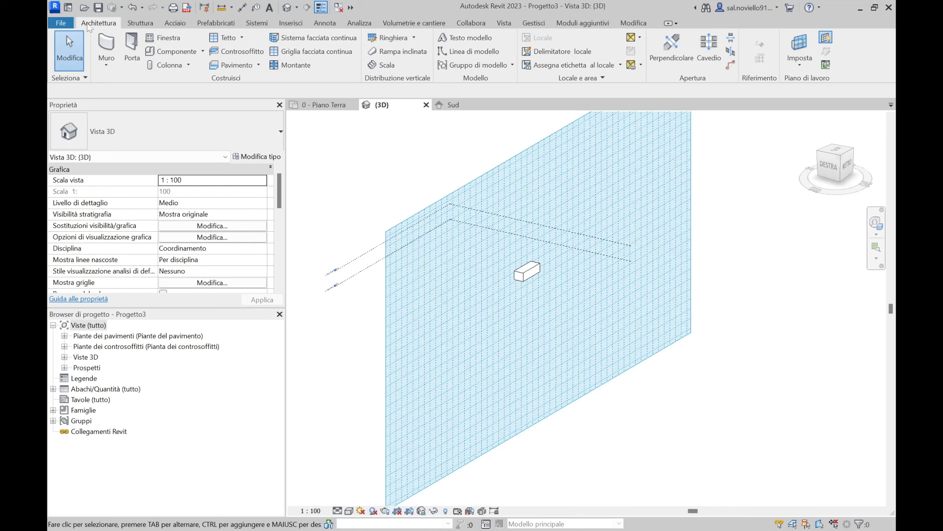
# Start a roof by extrusion on the Test reference plane, with reference level 1 - Piano Primo and offset 0.
pyautogui.press('ctrl')
pyautogui.press('ctrl')
pyautogui.click(241, 38)
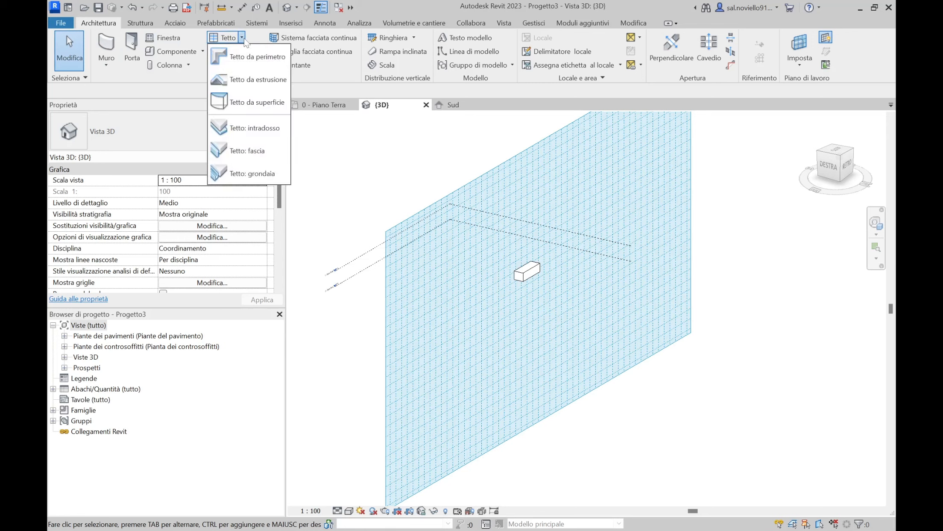
pyautogui.click(247, 81)
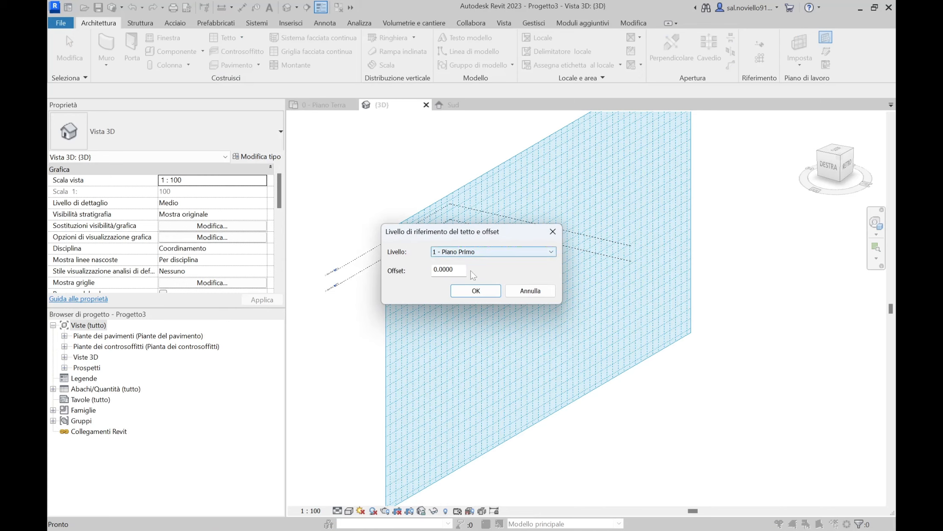
pyautogui.click(476, 291)
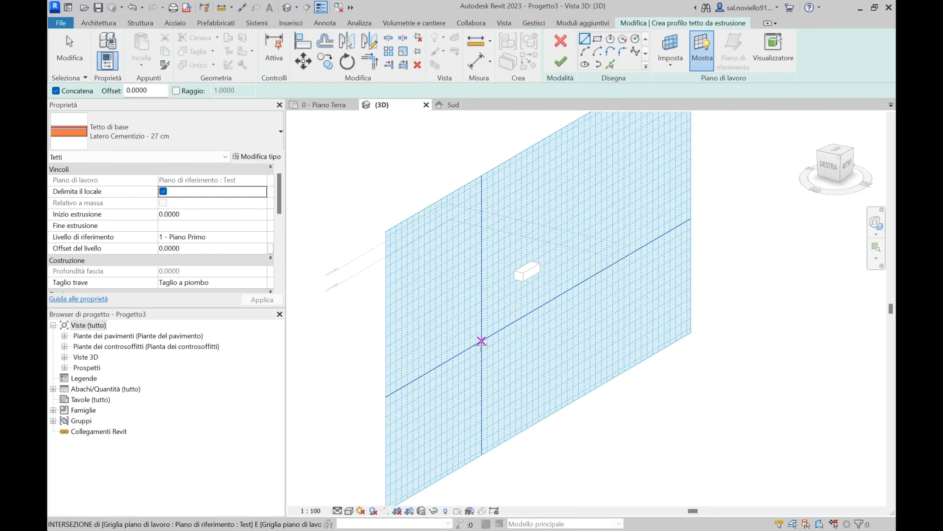
# Sketch an open three-segment roof profile on the Test plane, finish the roof and inspect it against the plane in 3D.
pyautogui.click(550, 360)
pyautogui.click(658, 278)
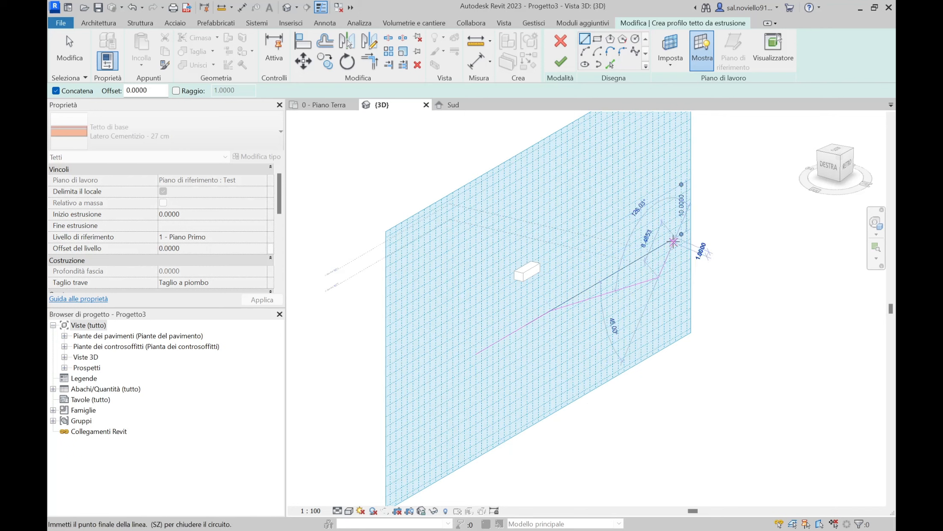
pyautogui.click(675, 237)
pyautogui.press('Escape')
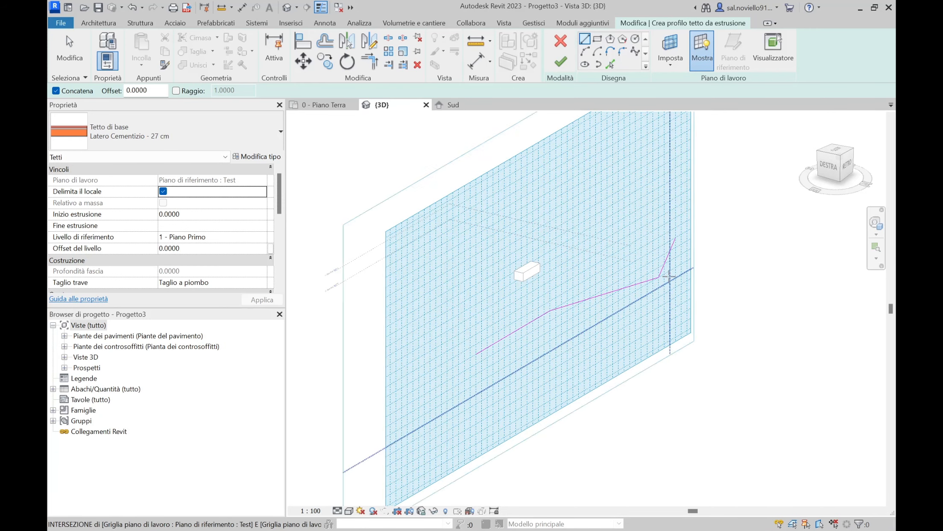
pyautogui.scroll(1, 669, 274)
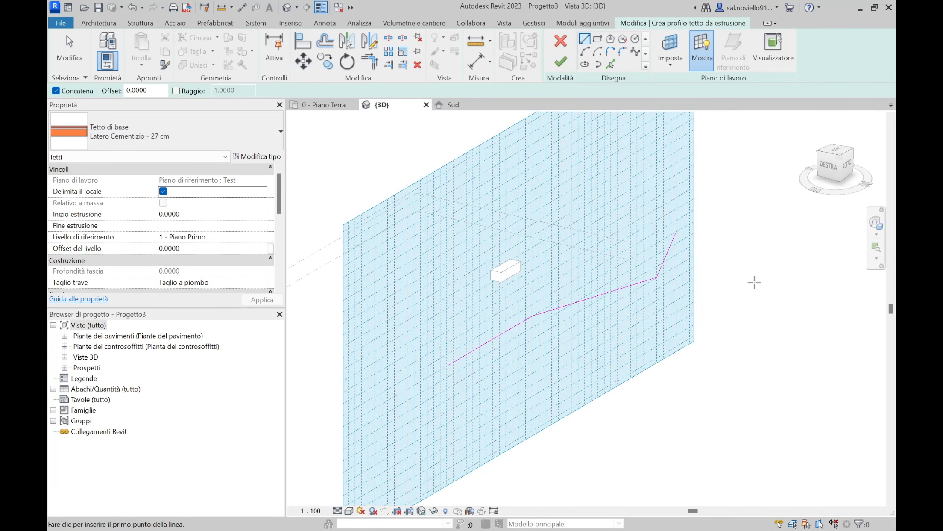
pyautogui.click(560, 63)
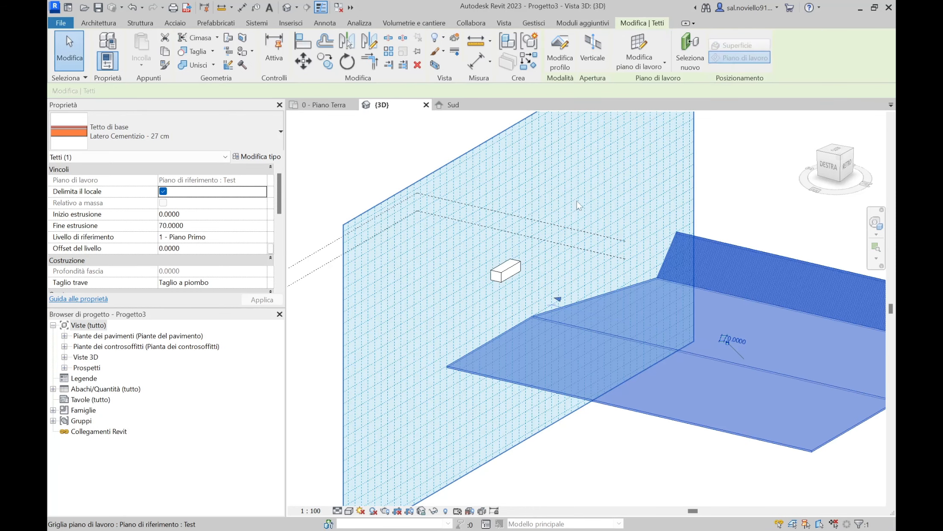
pyautogui.scroll(-2, 479, 207)
pyautogui.keyDown('shift'); pyautogui.moveTo(479, 207); pyautogui.dragTo(679, 238, button='middle'); pyautogui.keyUp('shift')
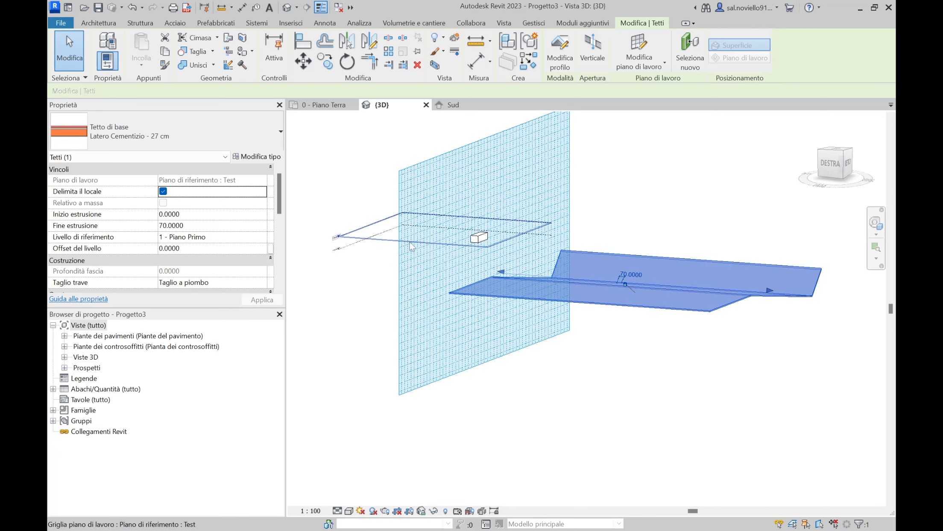
pyautogui.keyDown('shift'); pyautogui.moveTo(574, 332); pyautogui.dragTo(564, 445, button='middle'); pyautogui.keyUp('shift')
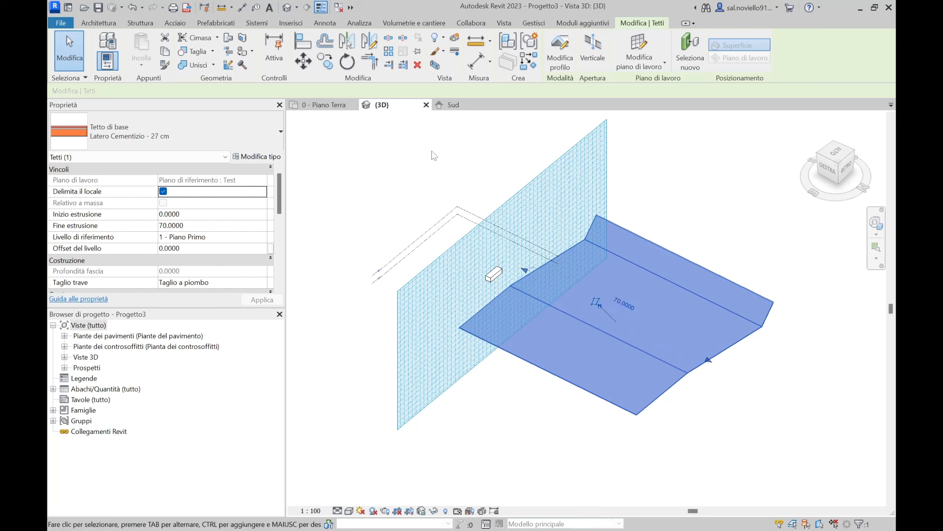
# In the 0 - Piano Terra plan, draw two parallel vertical reference planes below the existing horizontal one.
pyautogui.click(338, 105)
pyautogui.moveTo(525, 307); pyautogui.dragTo(425, 292, button='middle')
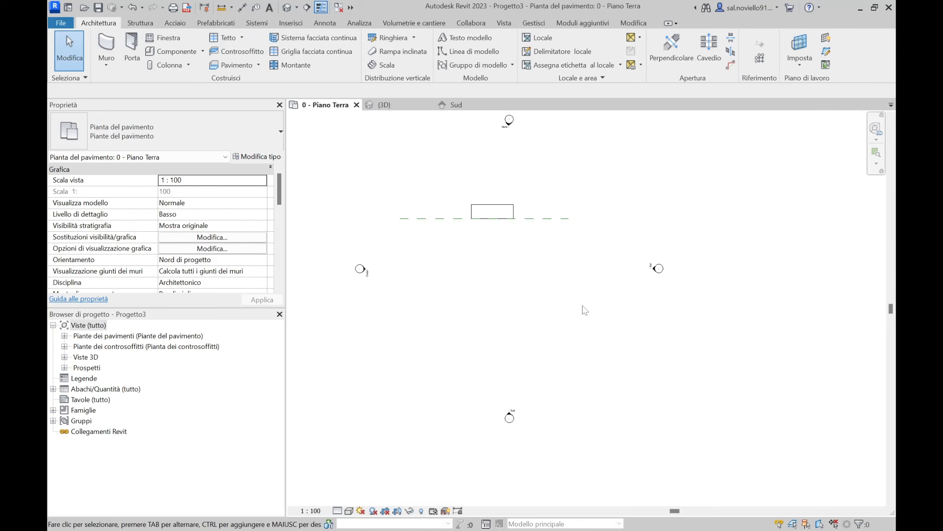
pyautogui.press('r')
pyautogui.press('p')
pyautogui.scroll(1, 434, 307)
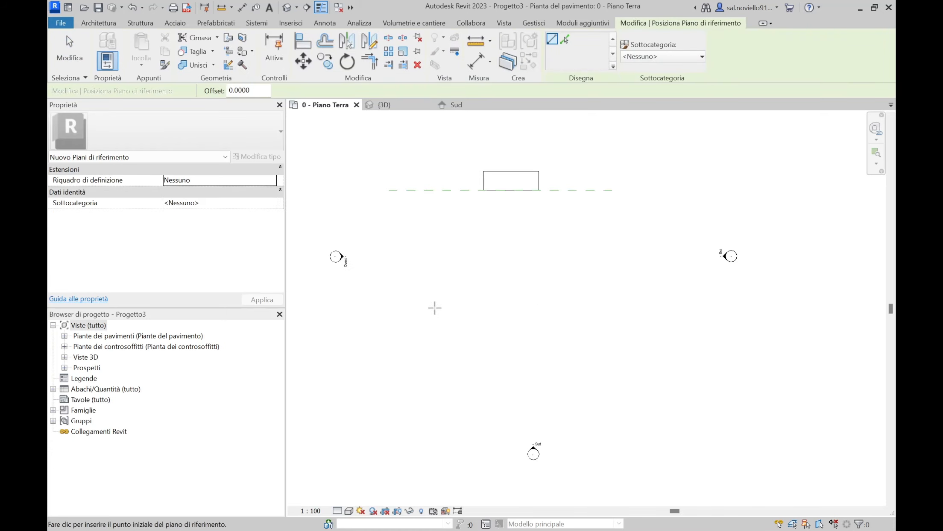
pyautogui.click(454, 265)
pyautogui.click(455, 379)
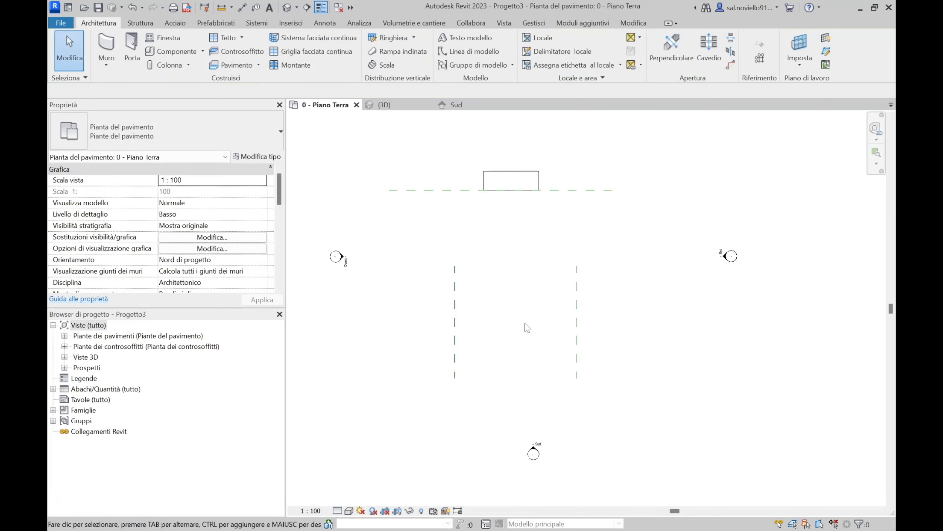
# Start an in-place model in the Modelli generici category, named "Test geometria parametrica".
pyautogui.scroll(1, 527, 324)
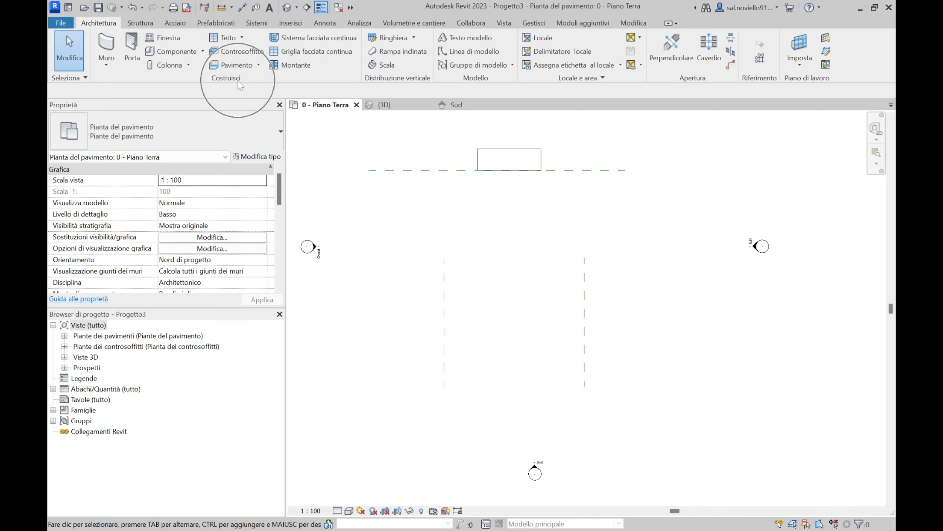
pyautogui.click(202, 52)
pyautogui.click(203, 97)
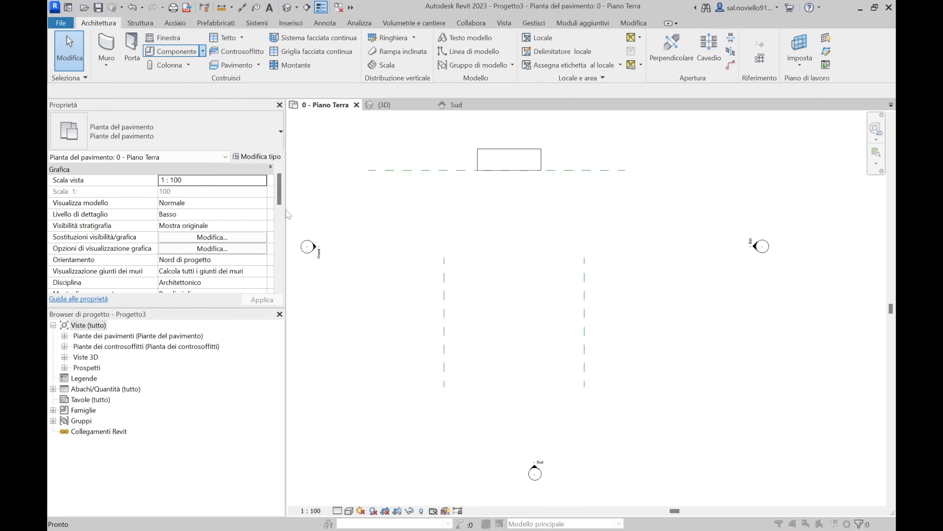
pyautogui.scroll(-1, 342, 289)
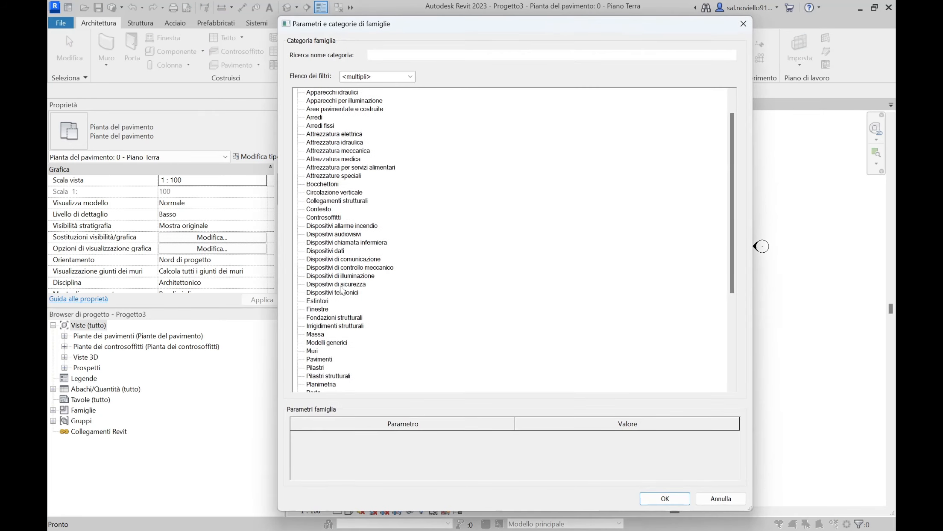
pyautogui.scroll(-1, 342, 361)
pyautogui.click(334, 327)
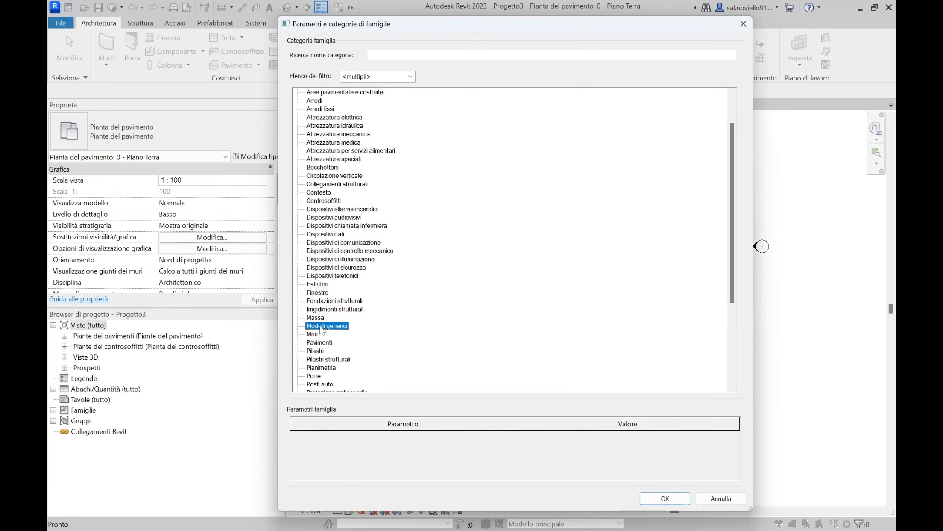
pyautogui.click(667, 498)
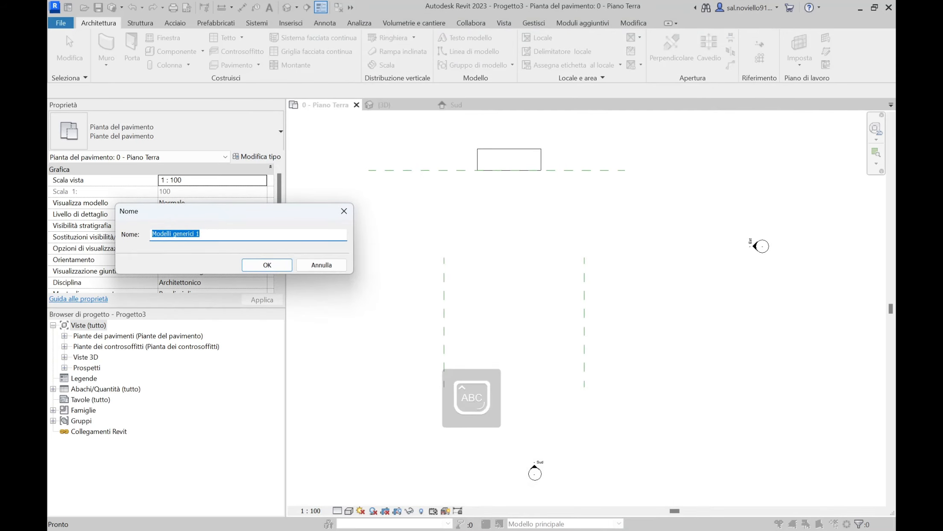
pyautogui.write('Test geomer')
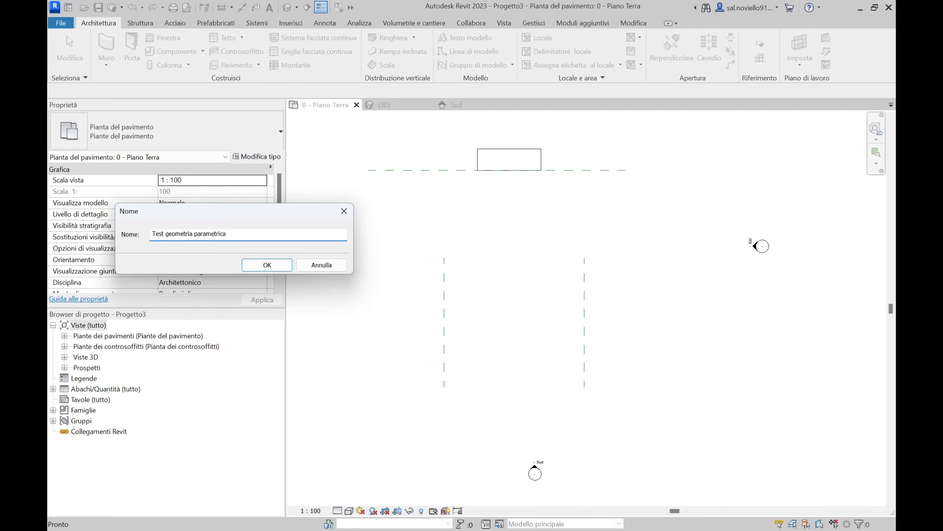
pyautogui.press('Return')
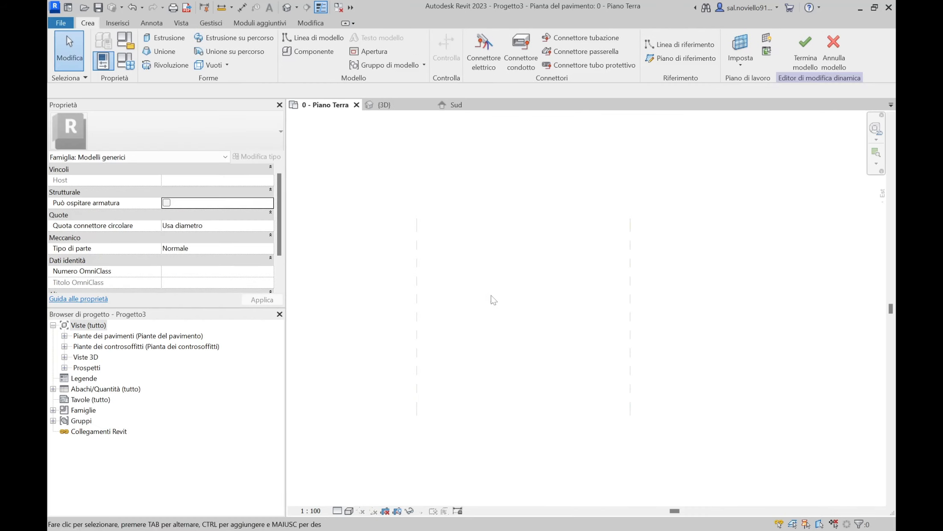
# Start an extrusion and sketch a rectangle between the two vertical reference planes, leaving a gap on both sides.
pyautogui.click(155, 43)
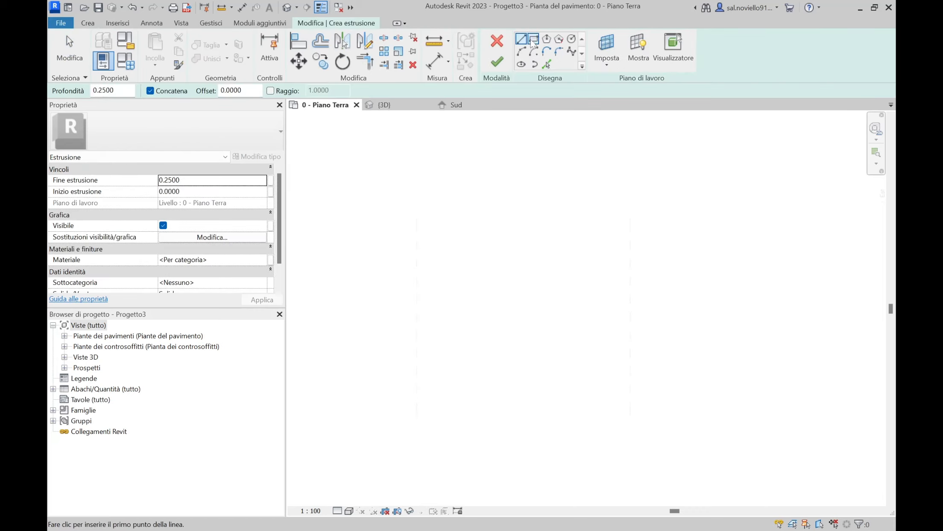
pyautogui.click(533, 39)
pyautogui.click(458, 280)
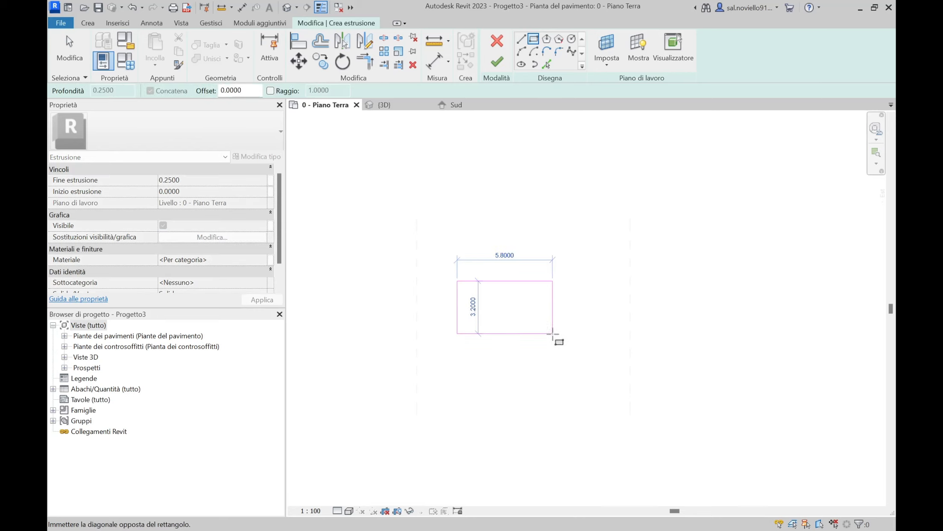
pyautogui.click(584, 341)
pyautogui.press('Escape')
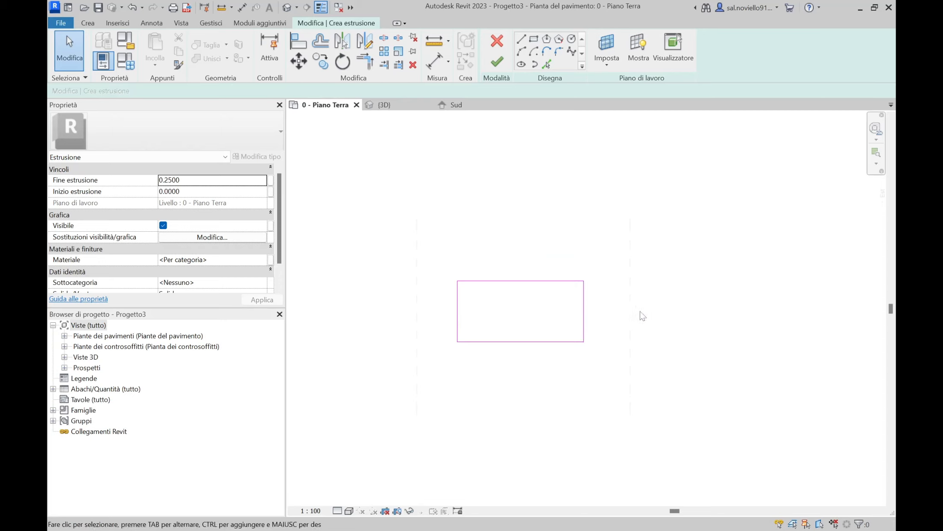
# Align the rectangle's two vertical sides to the neighbouring reference planes and lock both alignments.
pyautogui.press('ctrl')
pyautogui.press('ctrl')
pyautogui.click(302, 49)
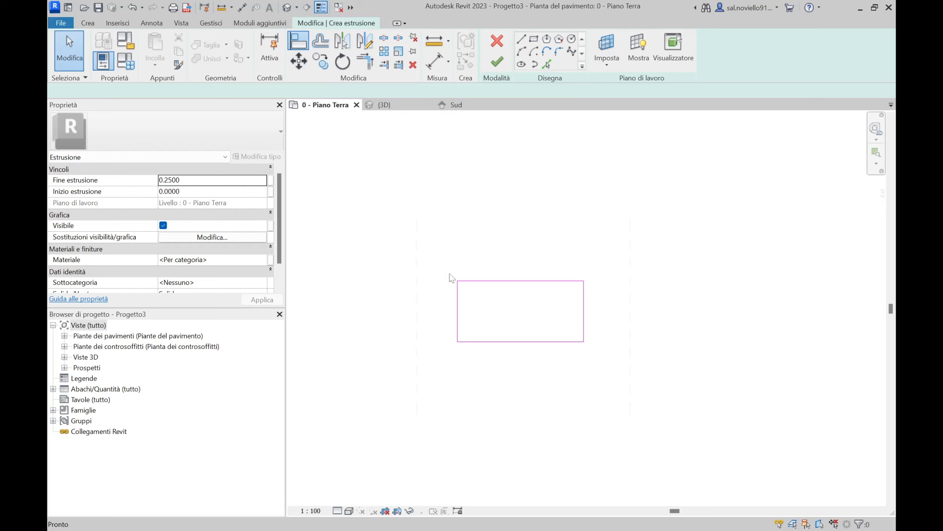
pyautogui.click(420, 256)
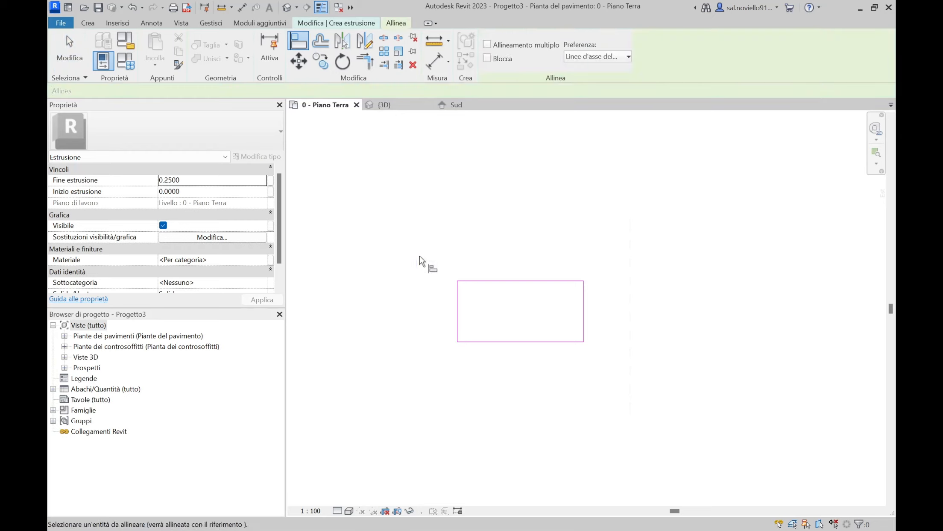
pyautogui.click(457, 305)
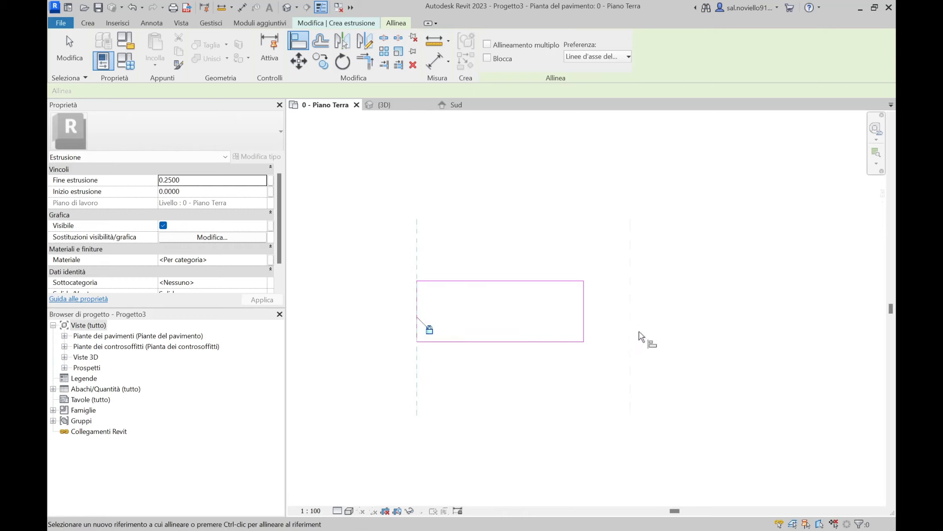
pyautogui.click(630, 298)
pyautogui.click(585, 315)
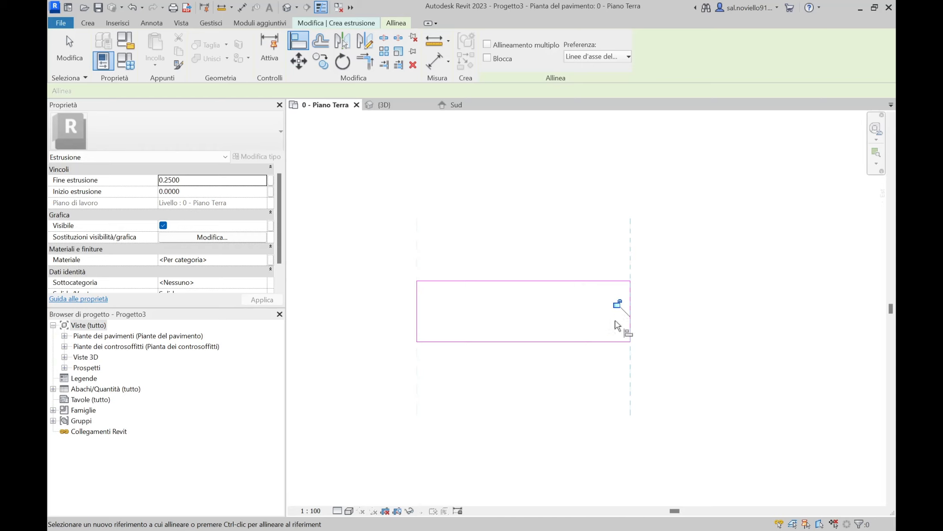
# Finish the extrusion sketch and complete the in-place model.
pyautogui.click(319, 23)
pyautogui.click(497, 62)
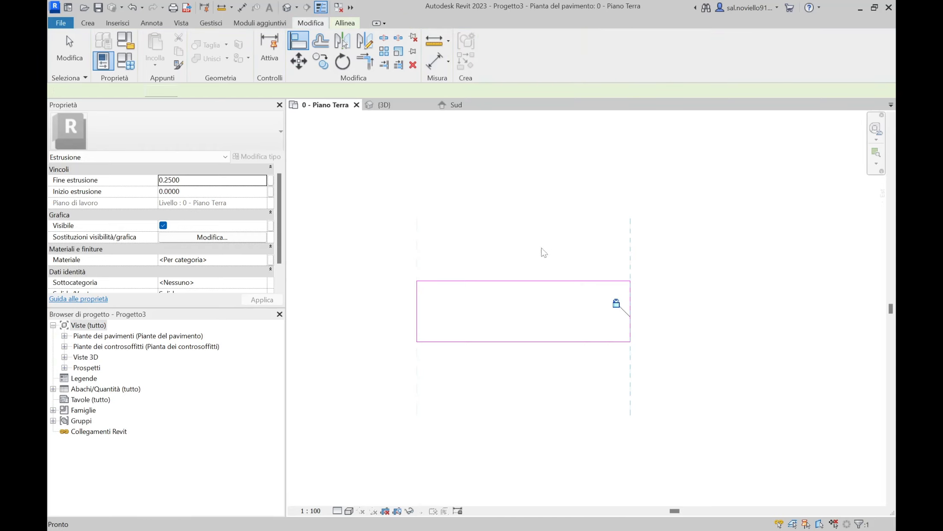
pyautogui.click(541, 251)
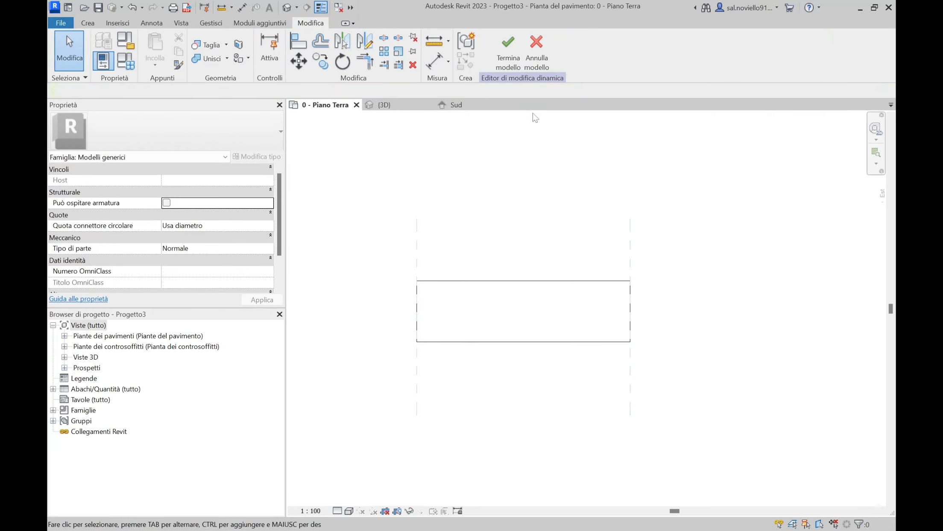
pyautogui.click(507, 47)
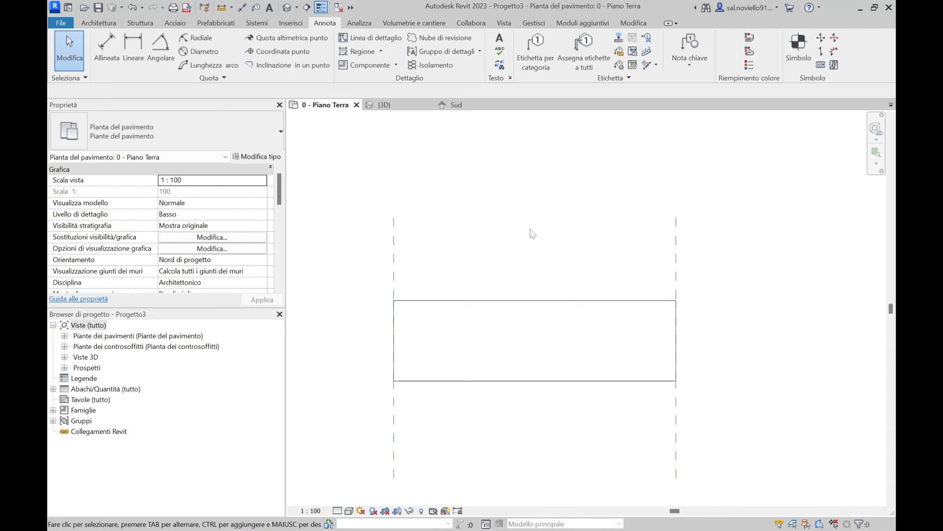
# Place an aligned dimension between the two vertical reference planes, above the extruded rectangle.
pyautogui.press('ctrl')
pyautogui.click(106, 46)
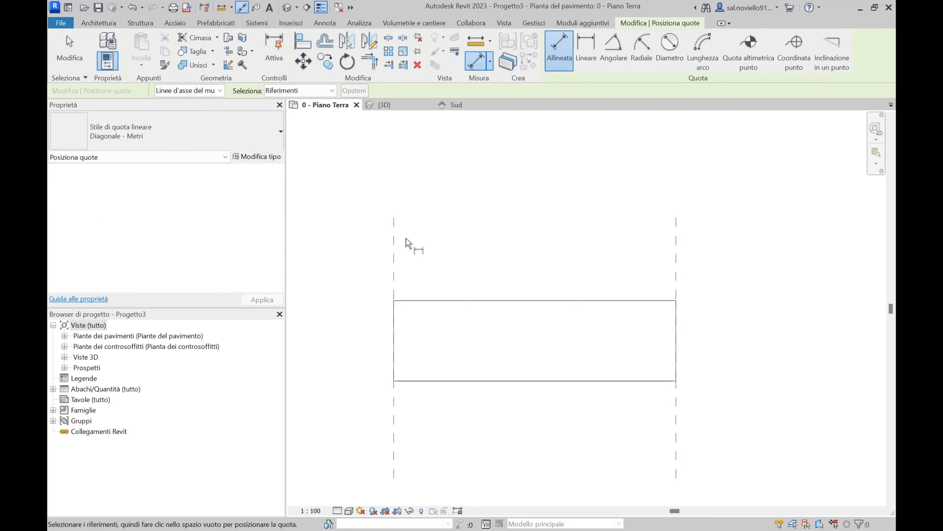
pyautogui.click(394, 242)
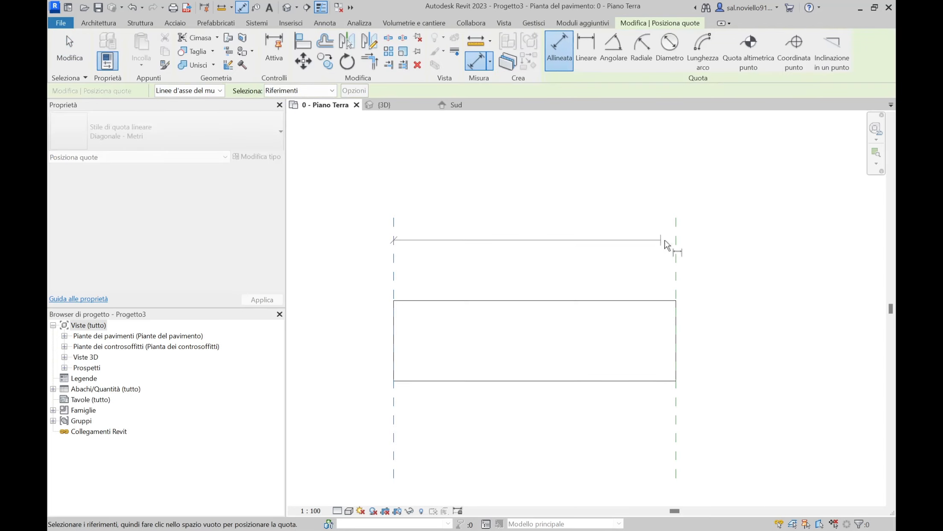
pyautogui.click(677, 247)
pyautogui.click(667, 229)
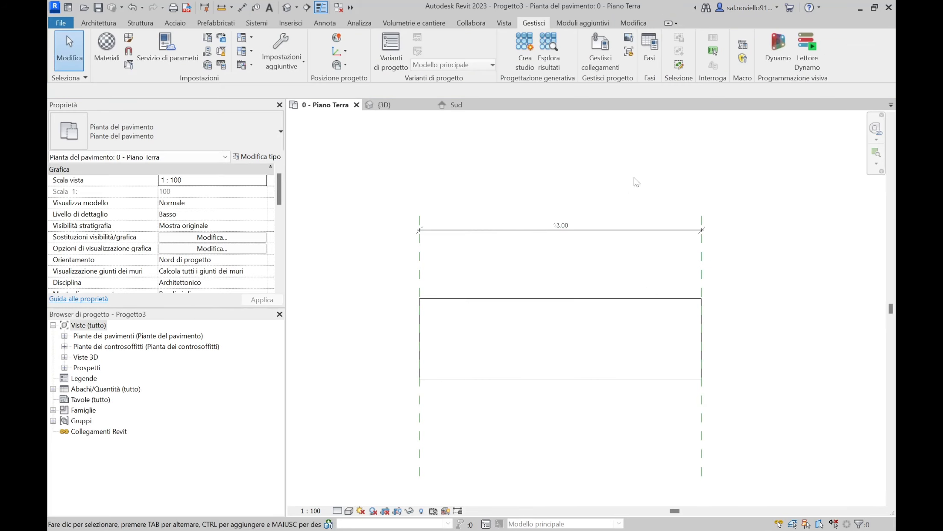
# Label the dimension between the two vertical reference planes with a new global parameter named Larghezza.
pyautogui.click(572, 231)
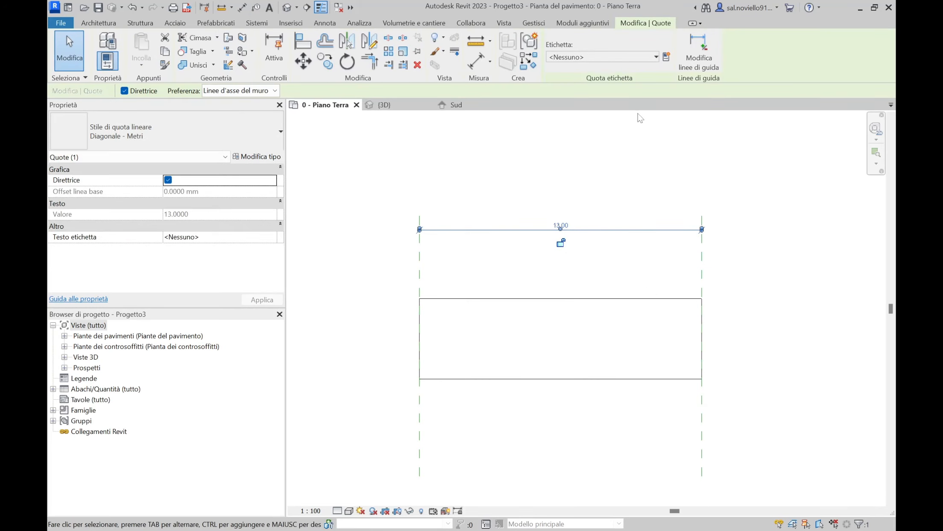
pyautogui.click(667, 57)
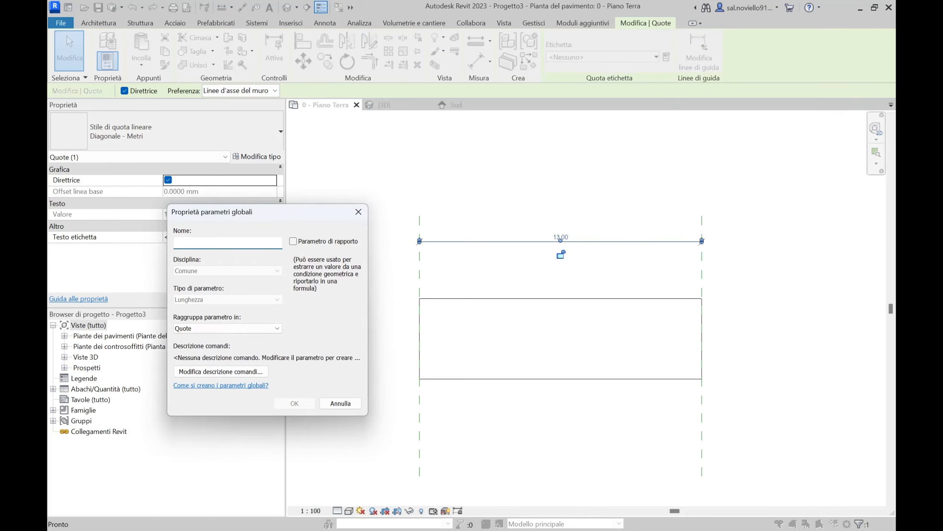
pyautogui.write('Larghezza')
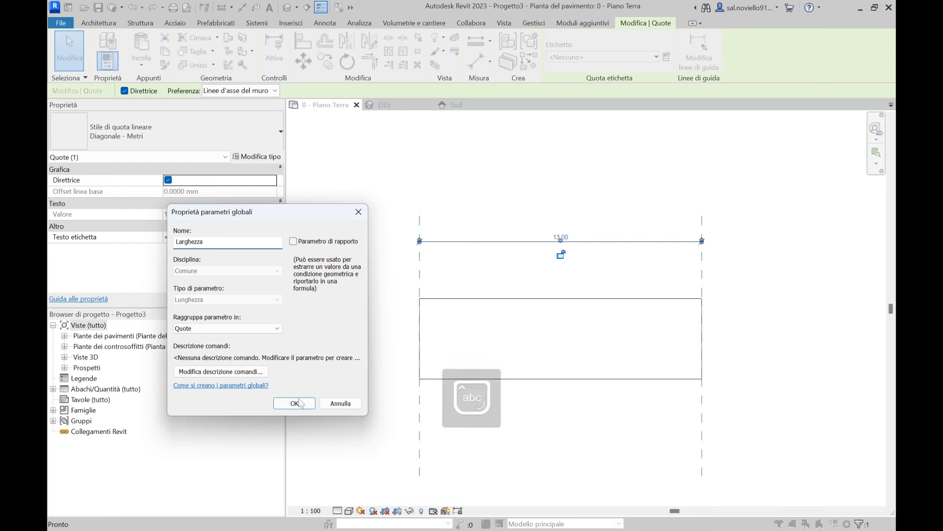
pyautogui.click(302, 403)
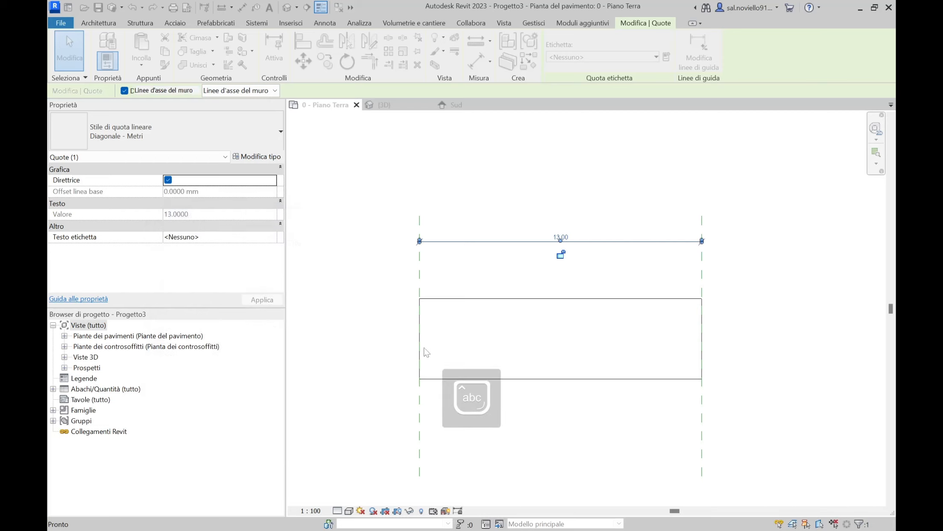
pyautogui.click(487, 277)
# Set the global parameter Larghezza to 5 and apply it to the model.
pyautogui.scroll(-1, 487, 276)
pyautogui.moveTo(487, 276); pyautogui.dragTo(541, 280, button='middle')
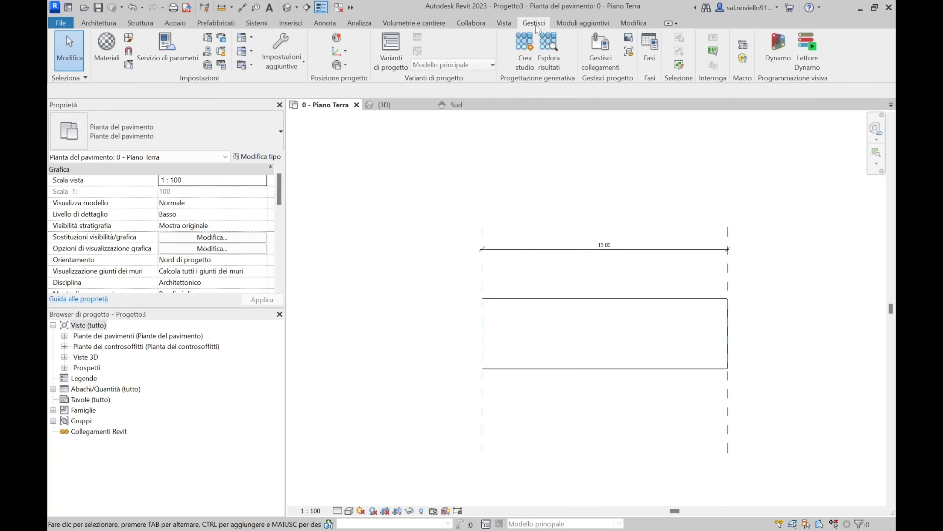
pyautogui.click(208, 66)
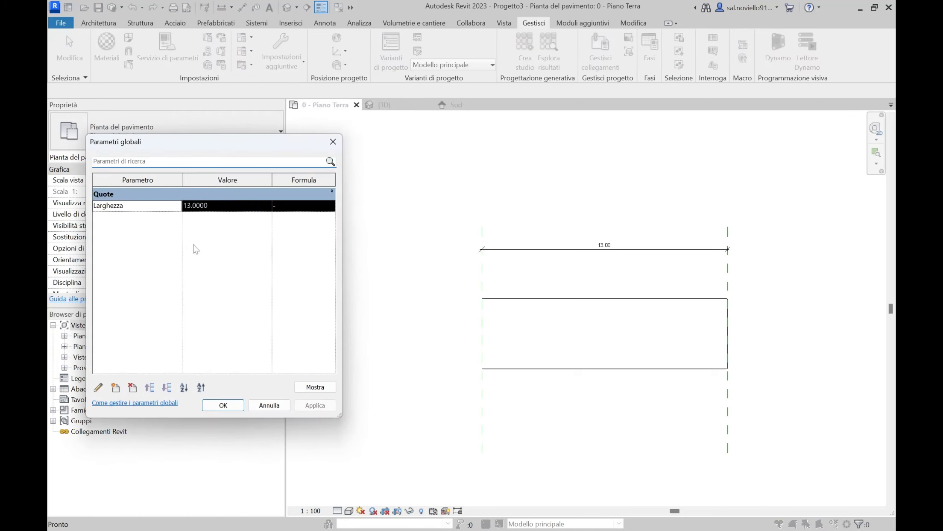
pyautogui.moveTo(199, 140); pyautogui.dragTo(228, 149)
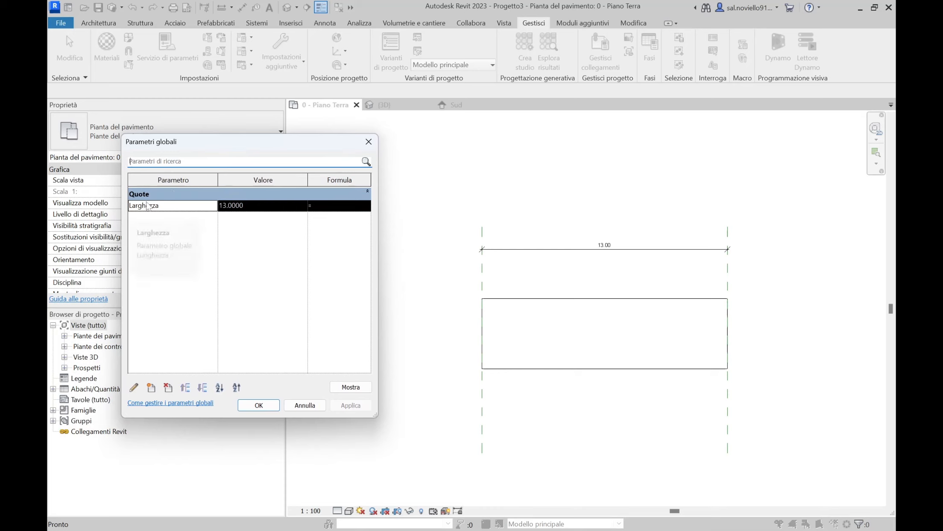
pyautogui.click(256, 205)
pyautogui.write('5')
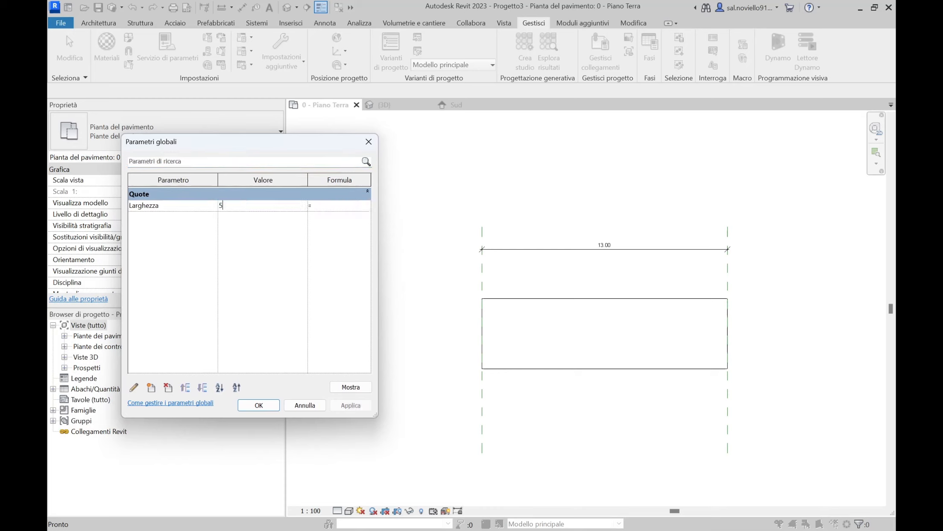
pyautogui.press('Tab')
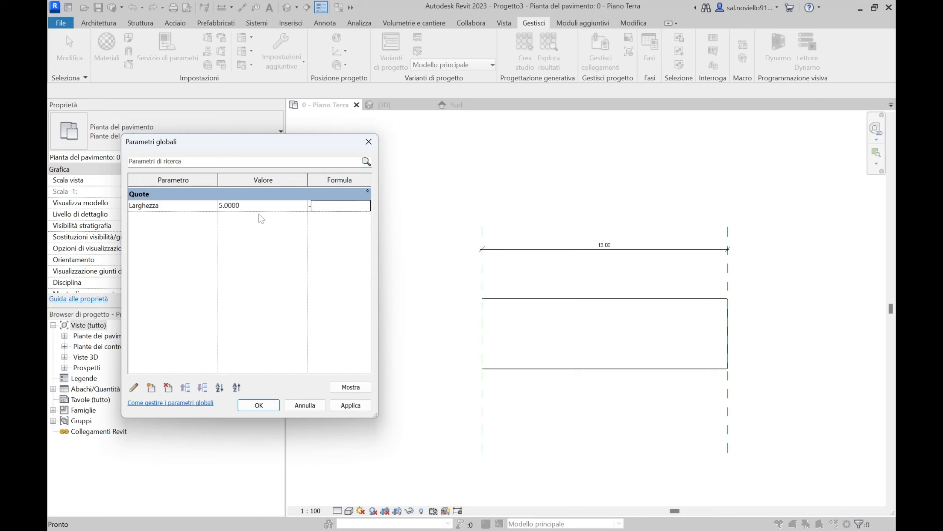
pyautogui.click(272, 408)
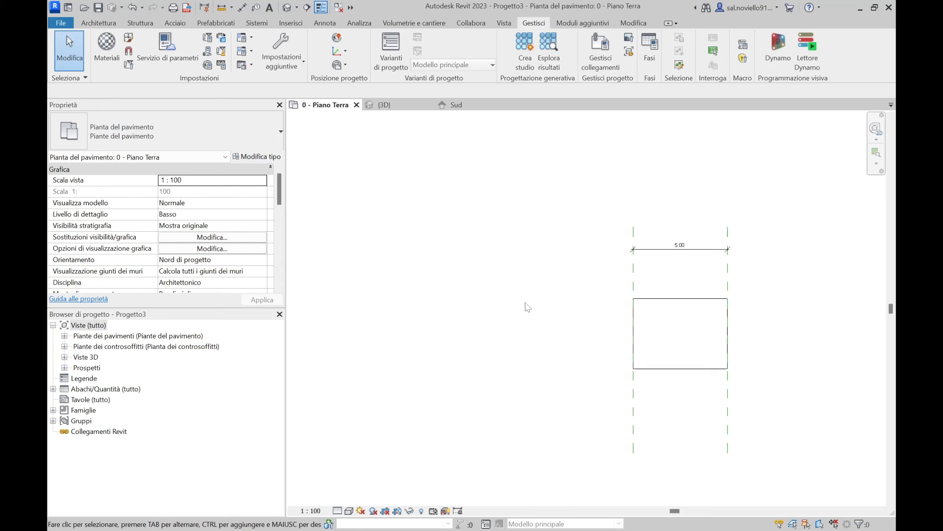
# Turn on showing the parameter label in the view for the dimension between the reference planes.
pyautogui.click(655, 252)
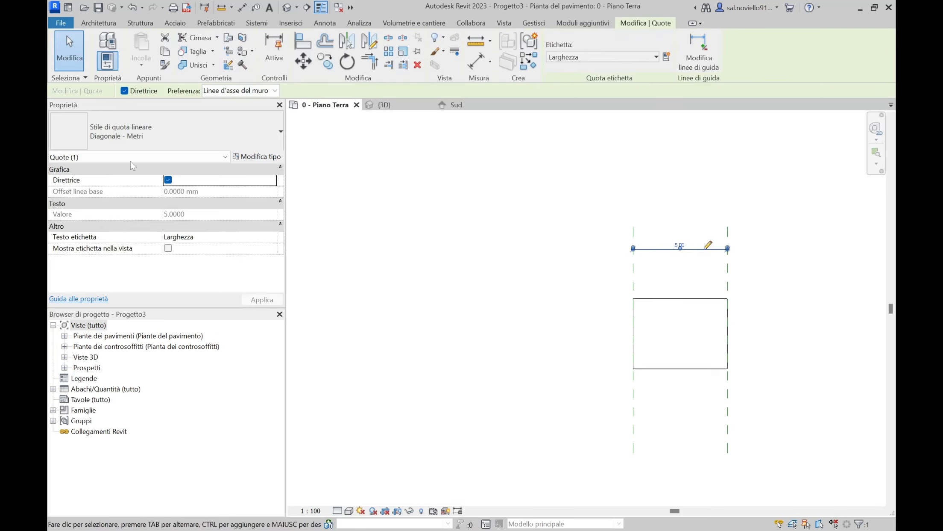
pyautogui.click(168, 248)
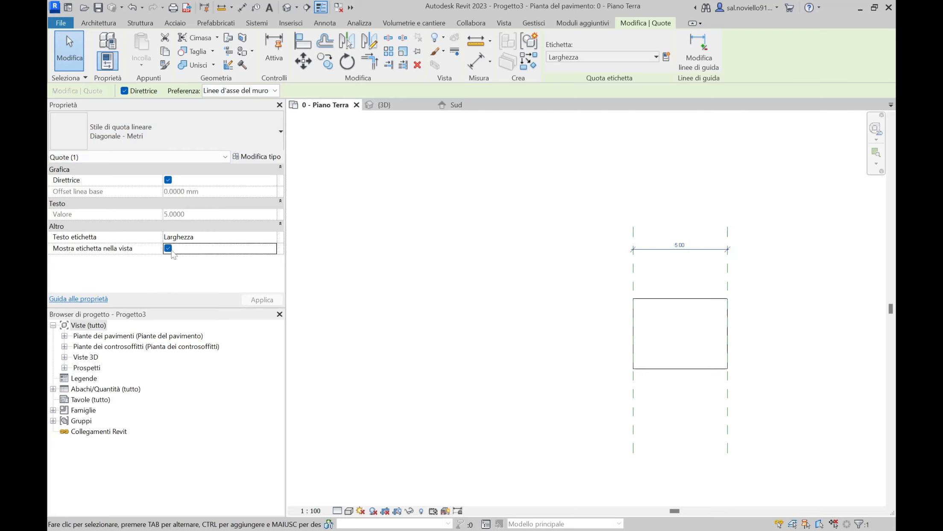
pyautogui.click(262, 299)
pyautogui.scroll(1, 667, 256)
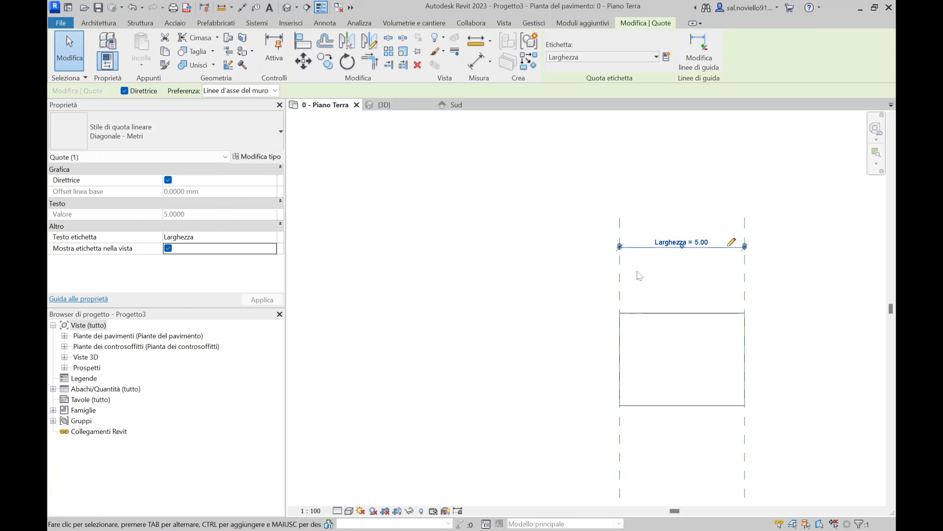